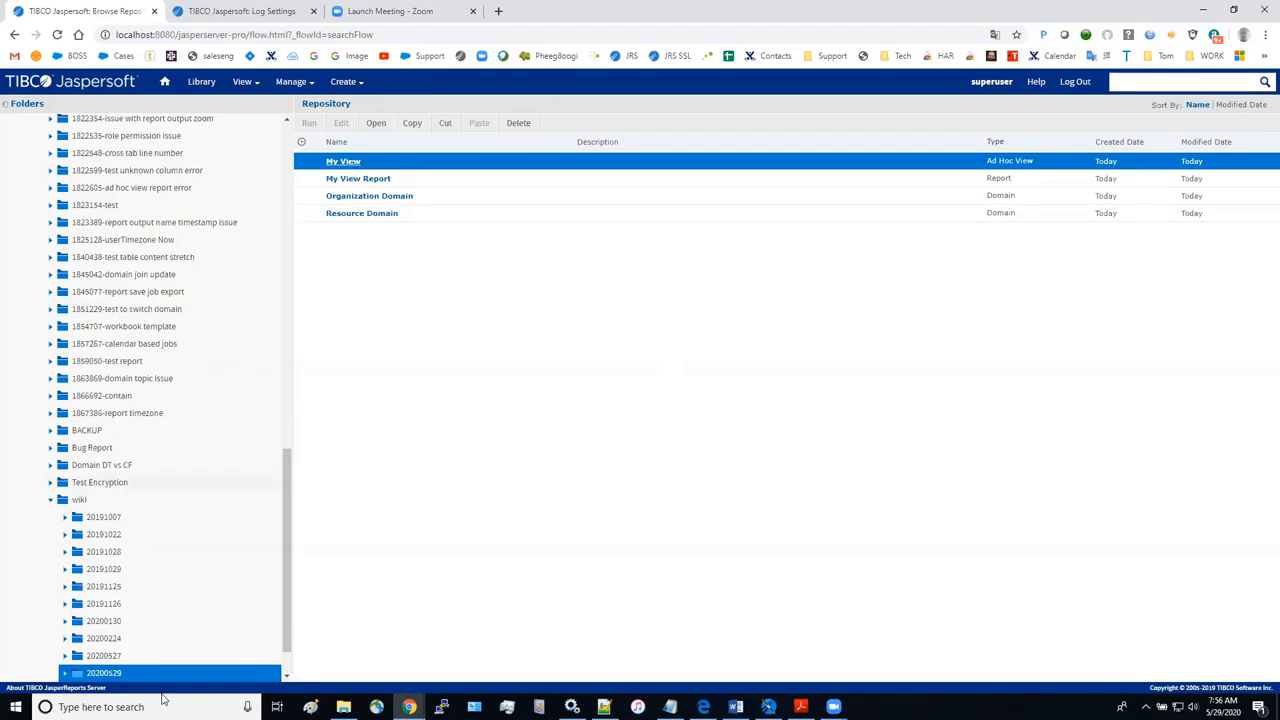
- Check the product version information of JasperReports Server
{"action": "left_click", "coordinate": [60, 688]}
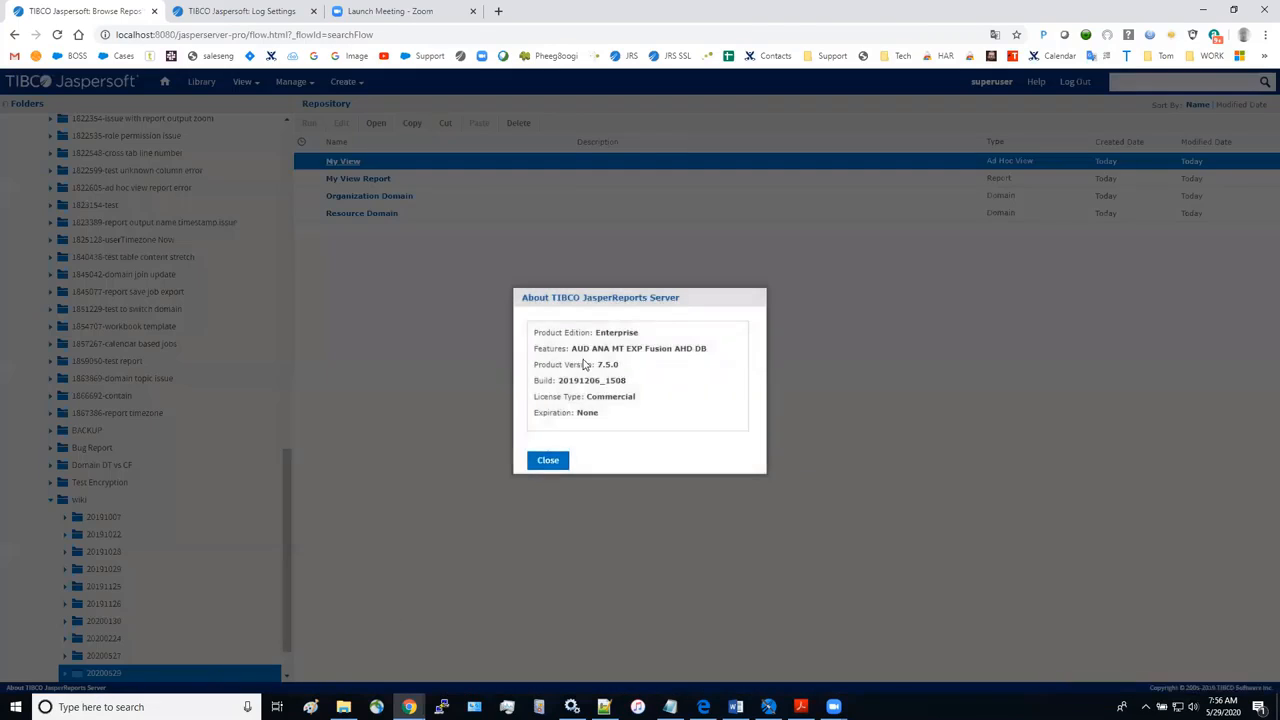
{"action": "left_click", "coordinate": [548, 461]}
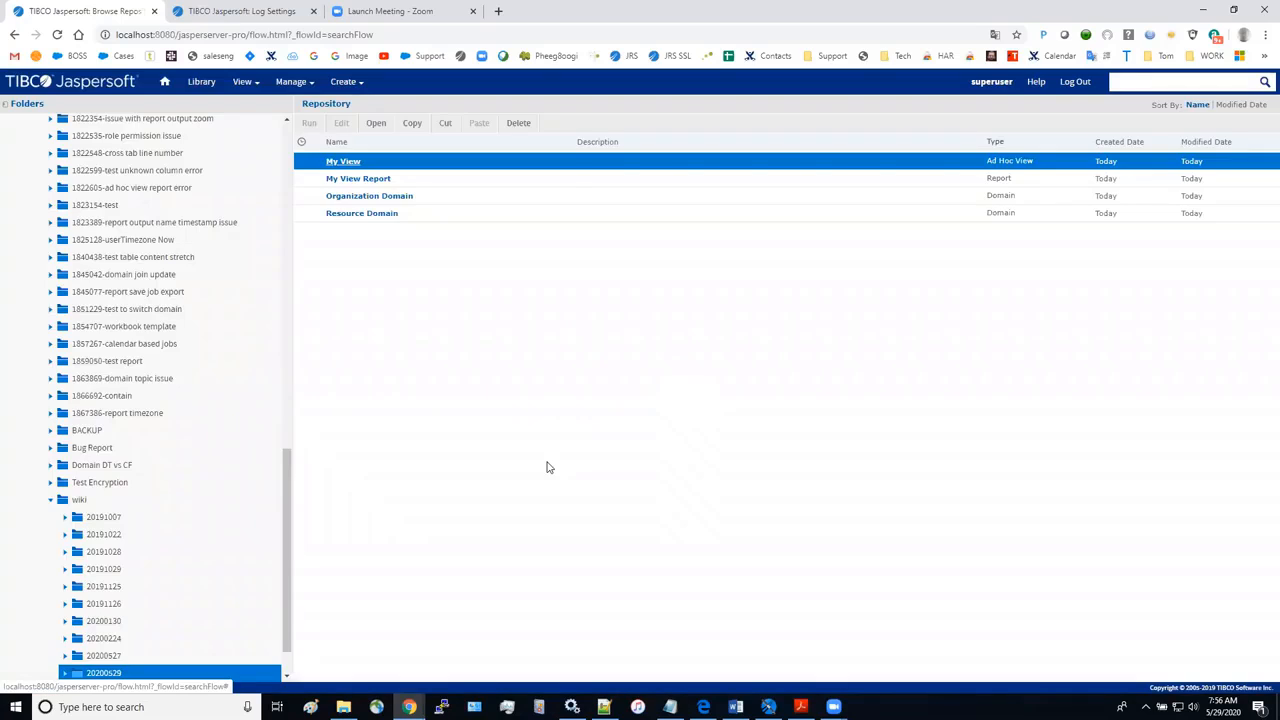
- Open the ad hoc view My View in the Ad Hoc Editor and start changing its source
{"action": "right_click", "coordinate": [352, 163]}
{"action": "left_click", "coordinate": [343, 170]}
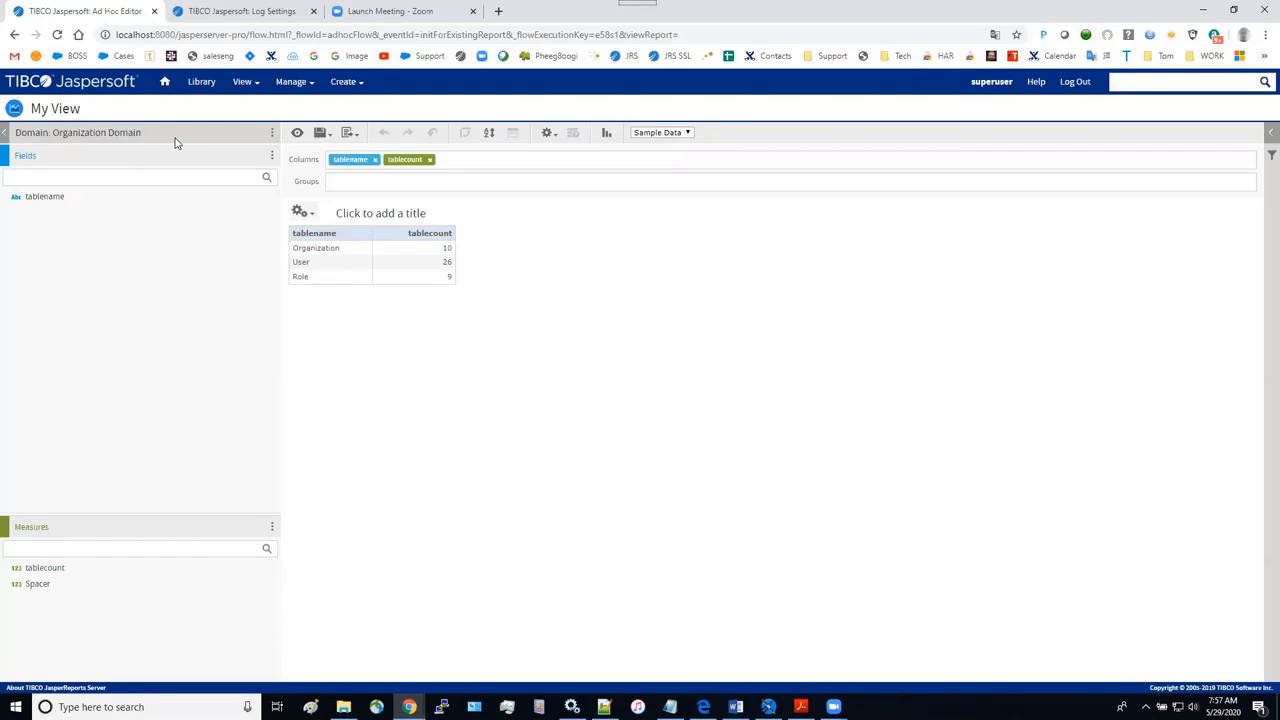
{"action": "left_click", "coordinate": [273, 136]}
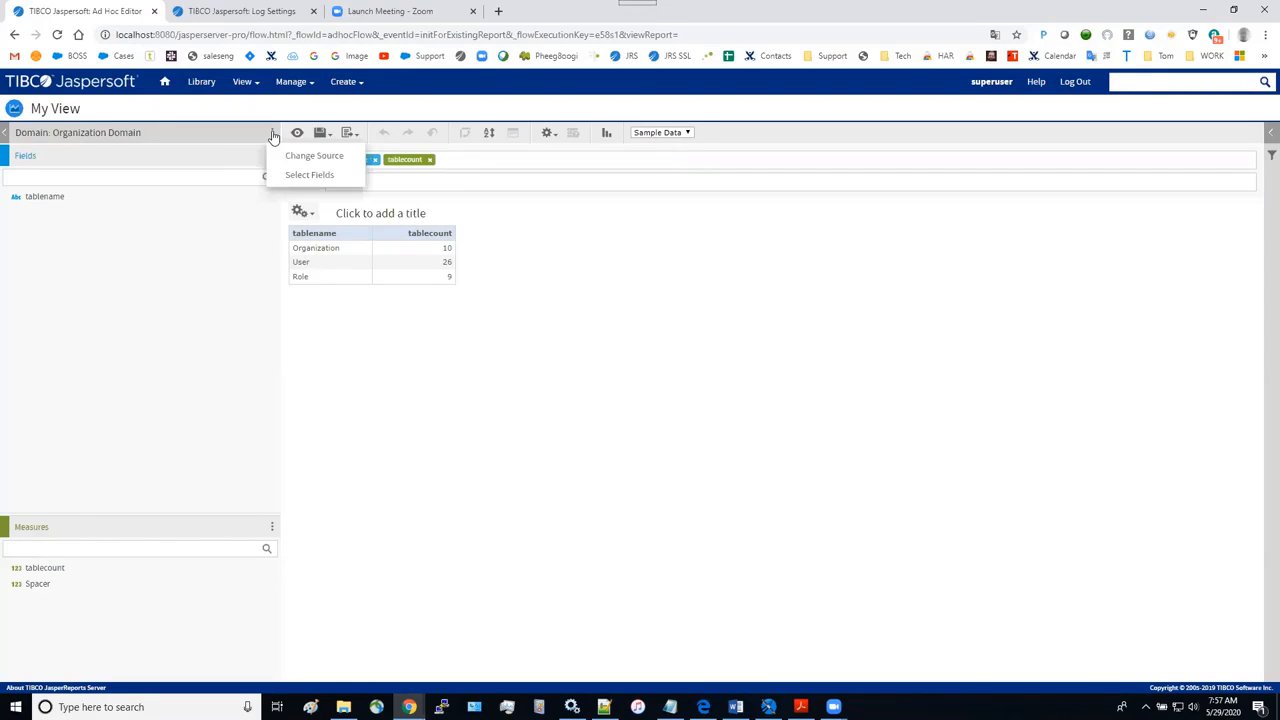
{"action": "left_click", "coordinate": [303, 154]}
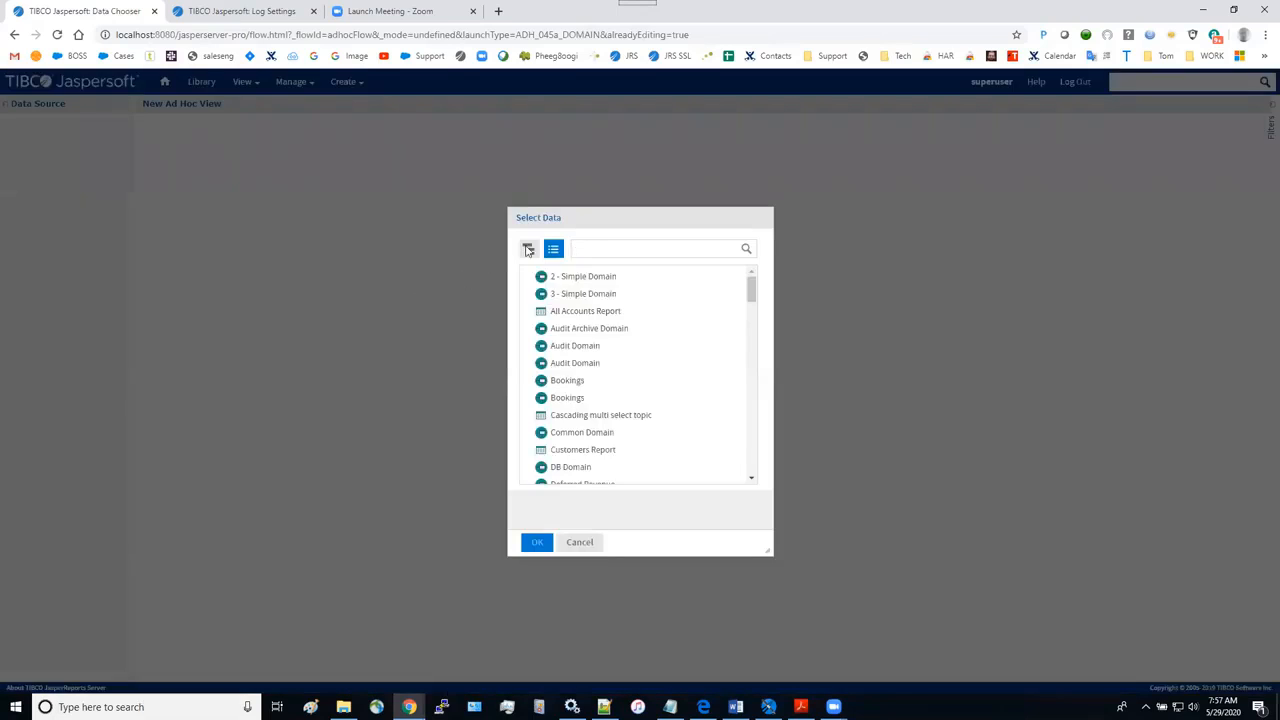
- Choose Resource Domain from the Public/TTC/wiki/20200529 folder as the view's data
{"action": "left_click", "coordinate": [527, 250]}
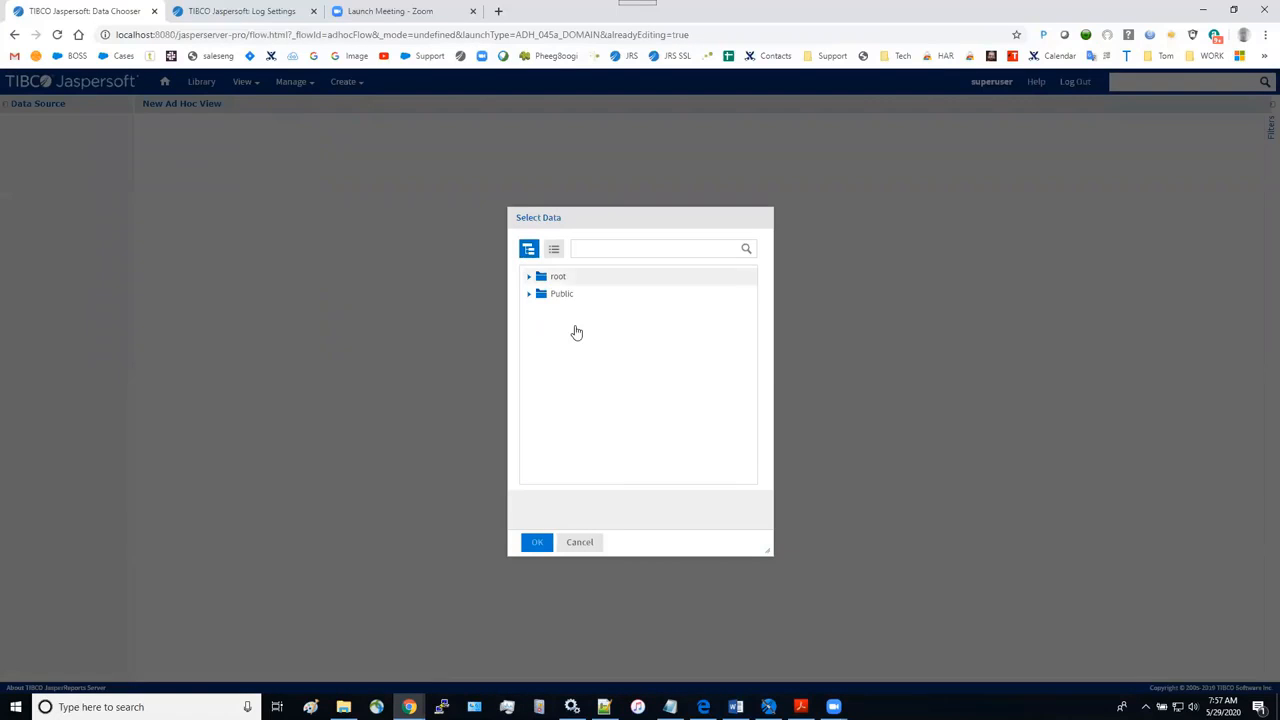
{"action": "left_click", "coordinate": [529, 294]}
{"action": "left_click", "coordinate": [548, 415]}
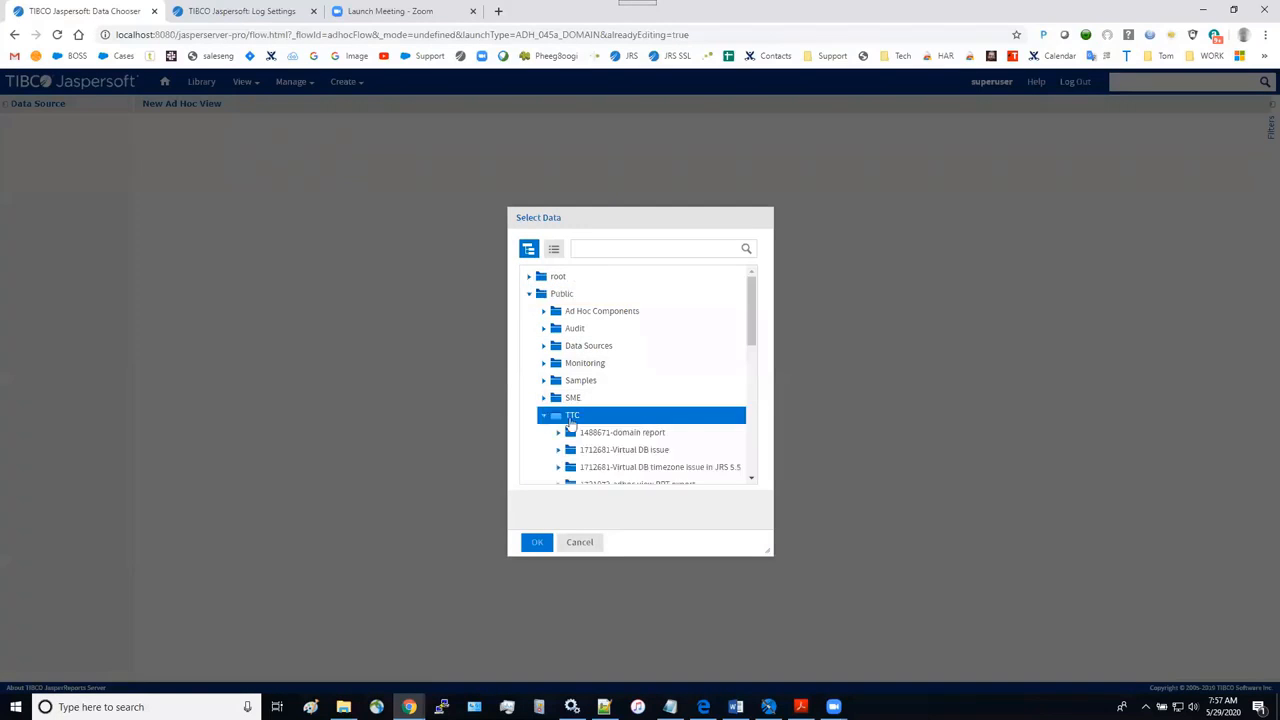
{"action": "scroll", "coordinate": [674, 403], "scroll_direction": "down", "scroll_amount": 5}
{"action": "scroll", "coordinate": [674, 401], "scroll_direction": "down", "scroll_amount": 3}
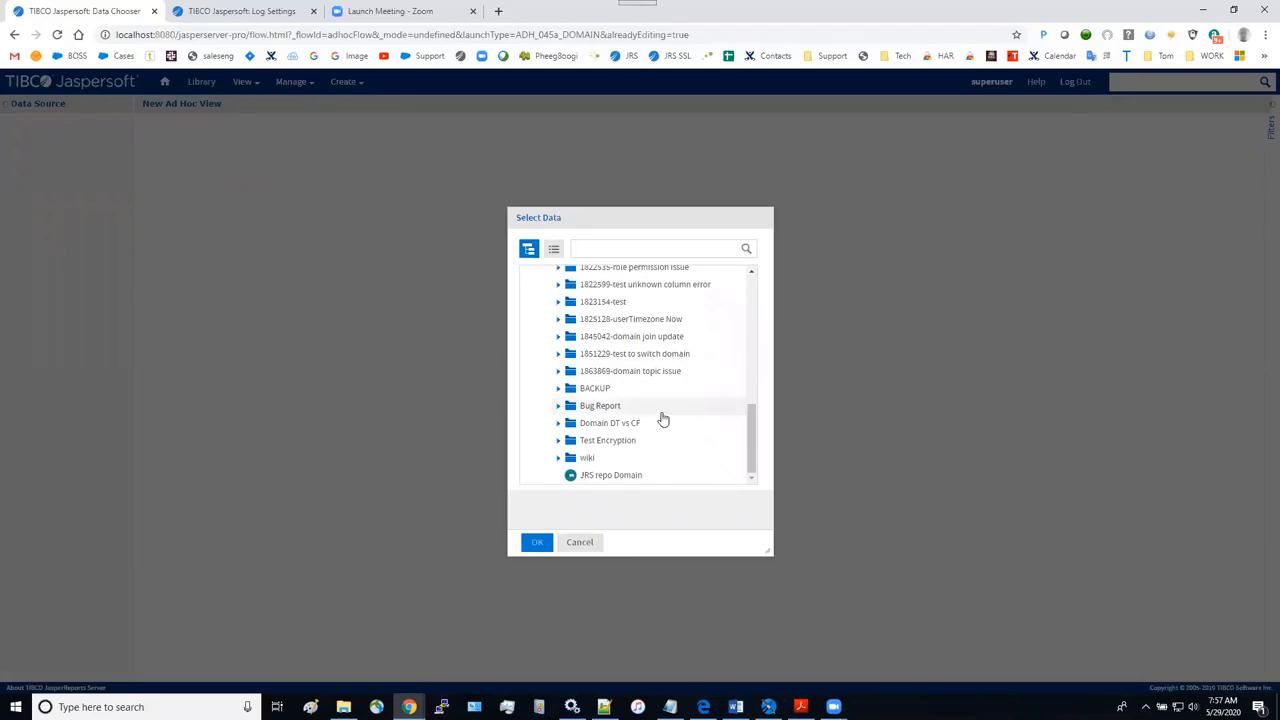
{"action": "left_click", "coordinate": [581, 457]}
{"action": "scroll", "coordinate": [668, 414], "scroll_direction": "down", "scroll_amount": 3}
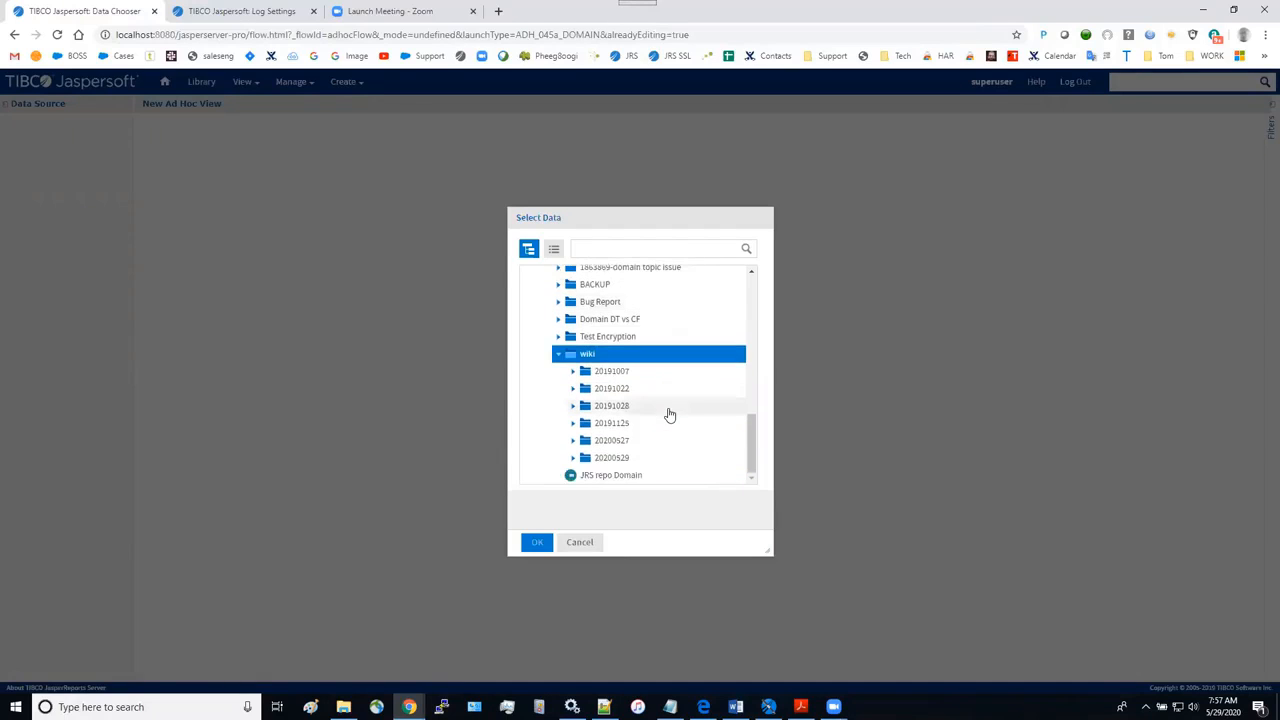
{"action": "left_click", "coordinate": [577, 457]}
{"action": "scroll", "coordinate": [680, 423], "scroll_direction": "down", "scroll_amount": 2}
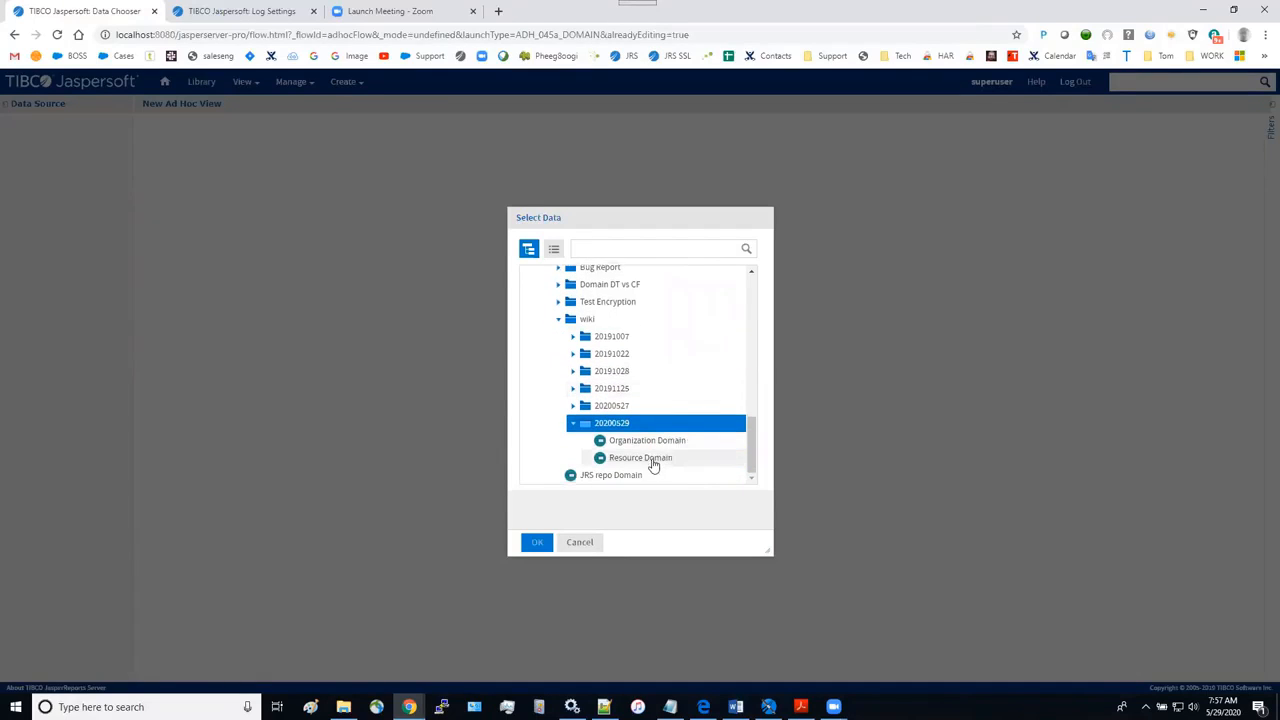
{"action": "left_click", "coordinate": [648, 457]}
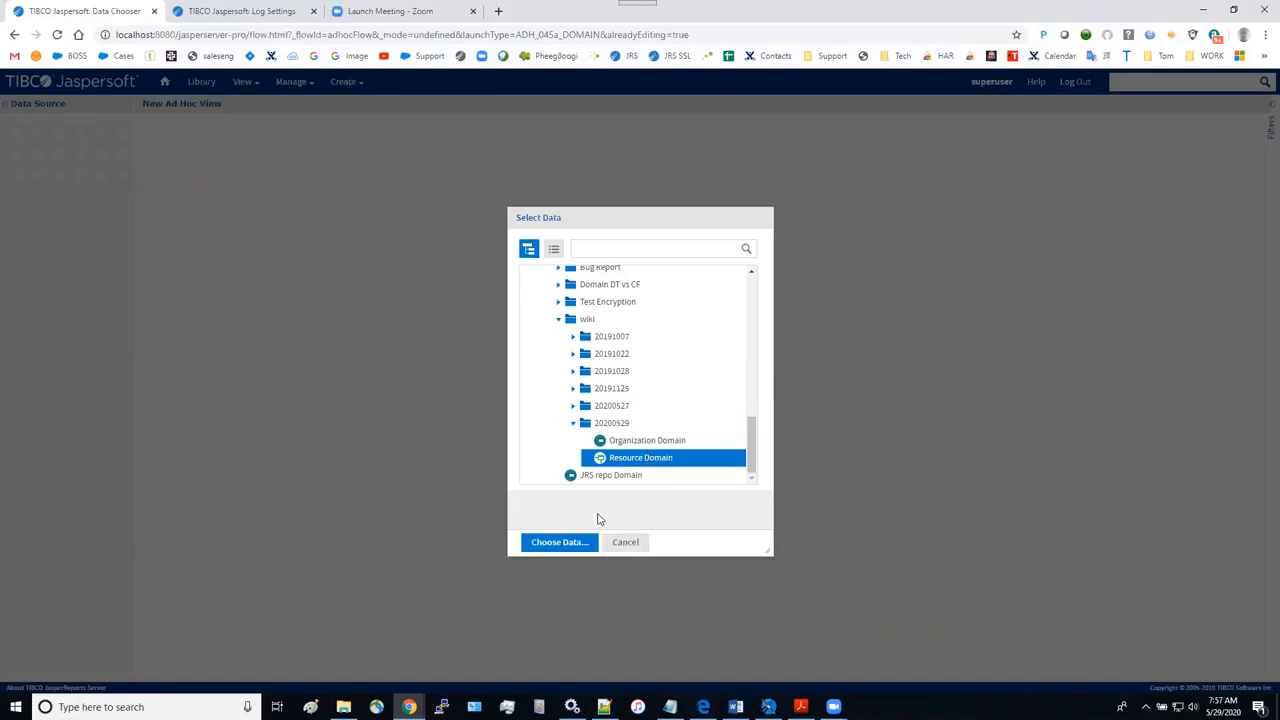
{"action": "left_click", "coordinate": [563, 542]}
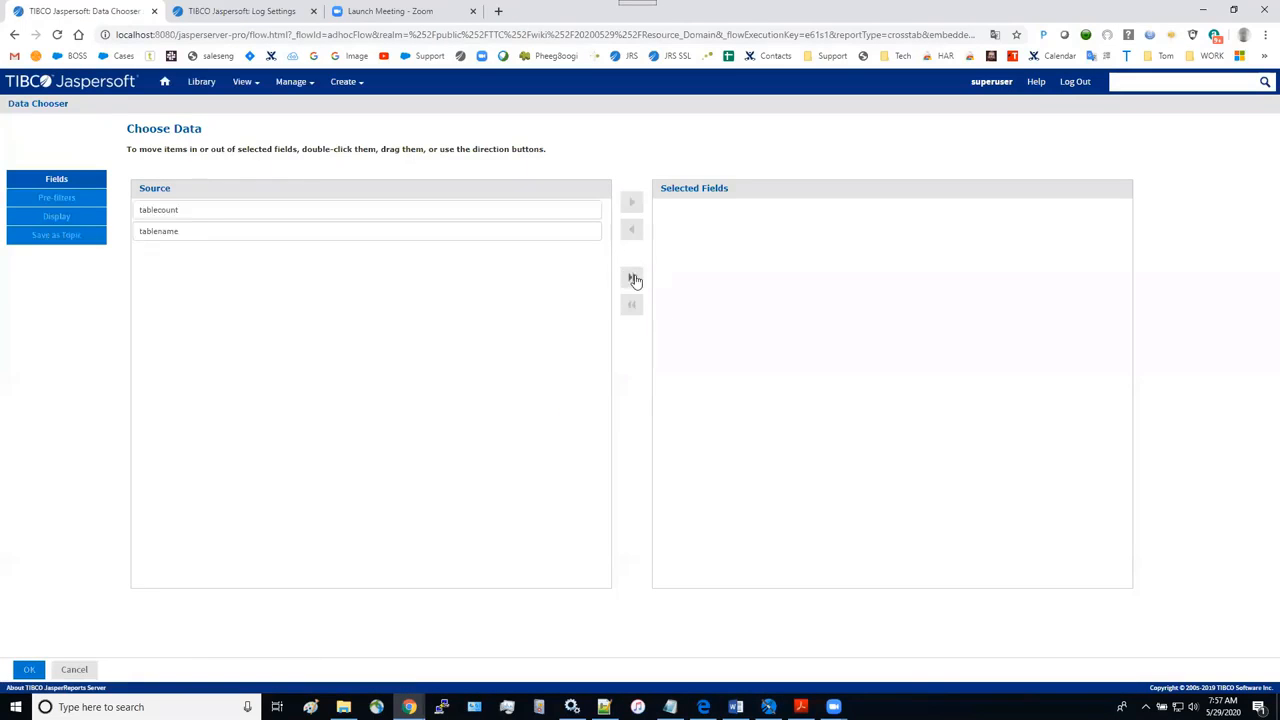
- Include all source fields of the domain and set the visualization type to Table
{"action": "left_click", "coordinate": [631, 277]}
{"action": "left_click", "coordinate": [39, 668]}
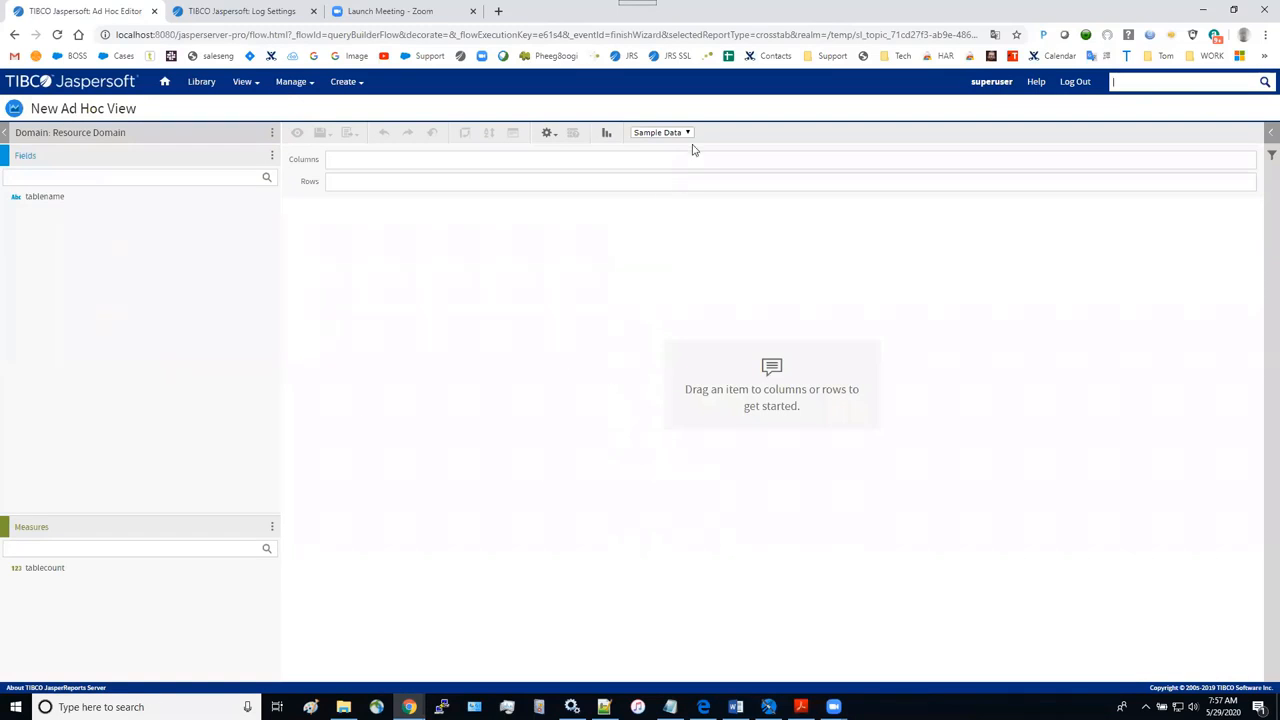
{"action": "left_click", "coordinate": [606, 136]}
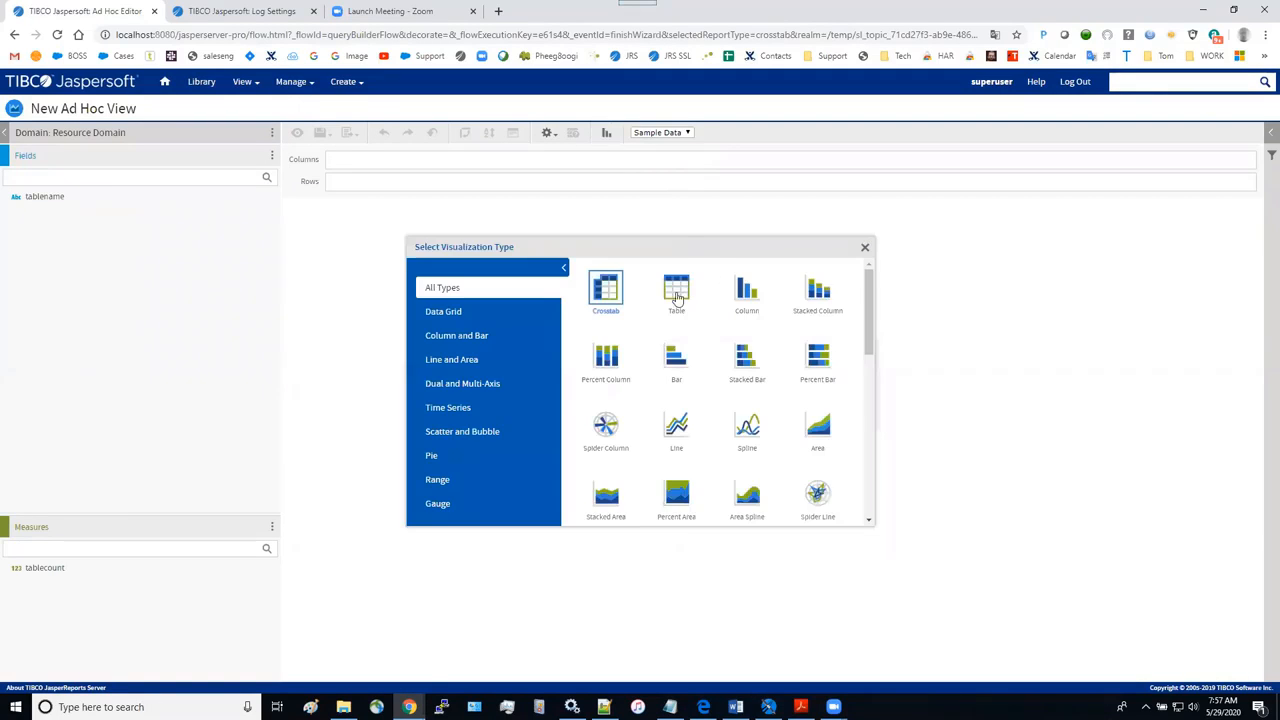
{"action": "left_click", "coordinate": [678, 292]}
{"action": "left_click", "coordinate": [866, 249]}
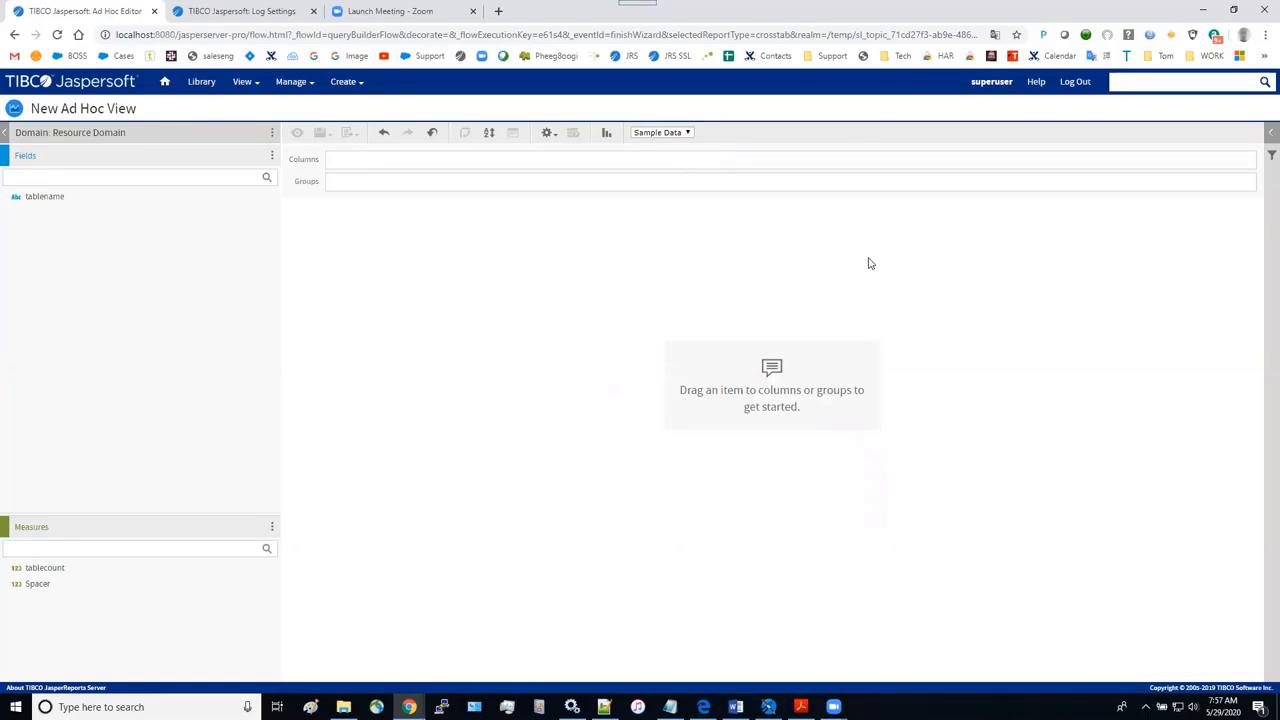
- Add the tablename field and the tablecount measure as table columns
{"action": "left_click_drag", "start_coordinate": [36, 198], "coordinate": [350, 166]}
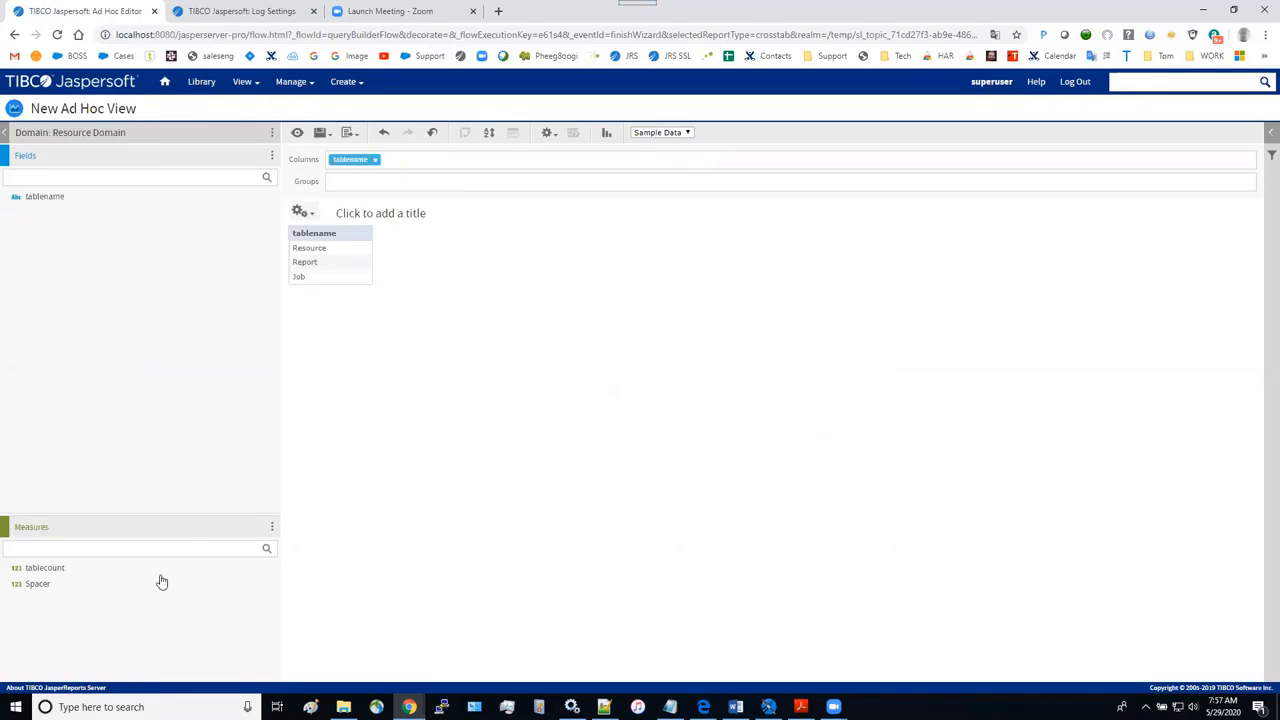
{"action": "left_click_drag", "start_coordinate": [45, 574], "coordinate": [405, 162]}
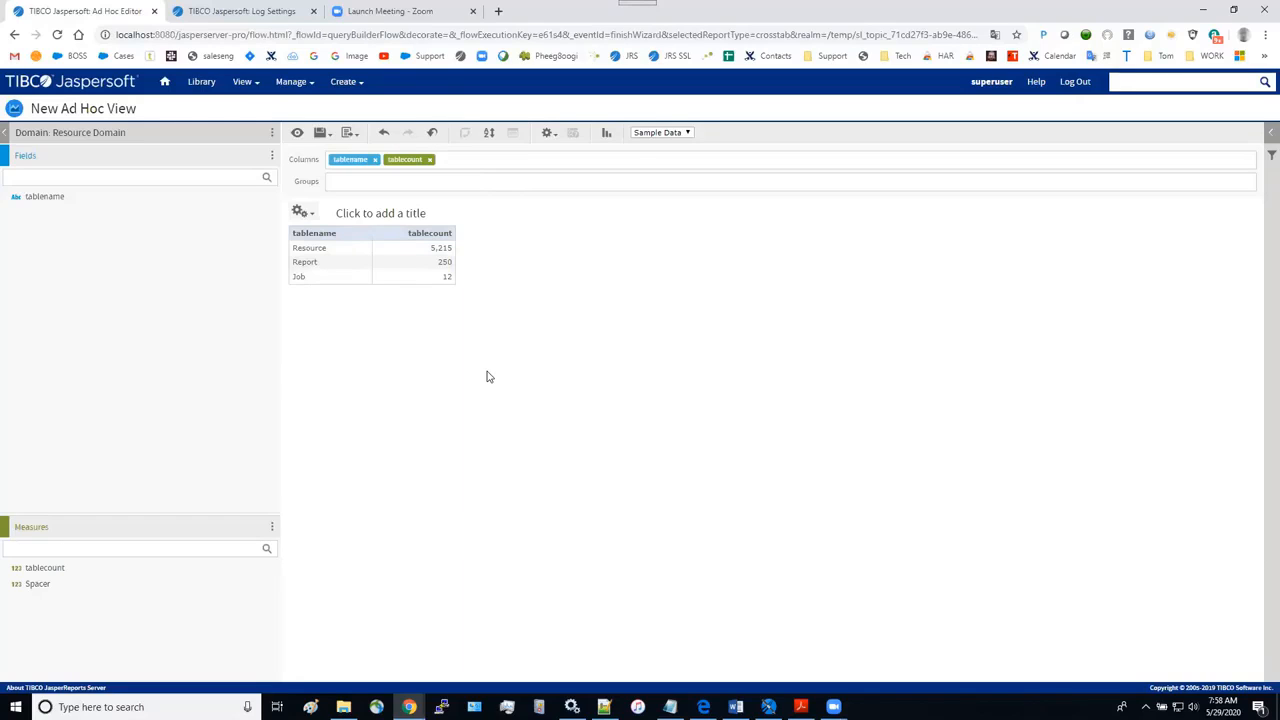
- Return to the repository and discard the unsaved ad hoc view
{"action": "mouse_move", "coordinate": [244, 84]}
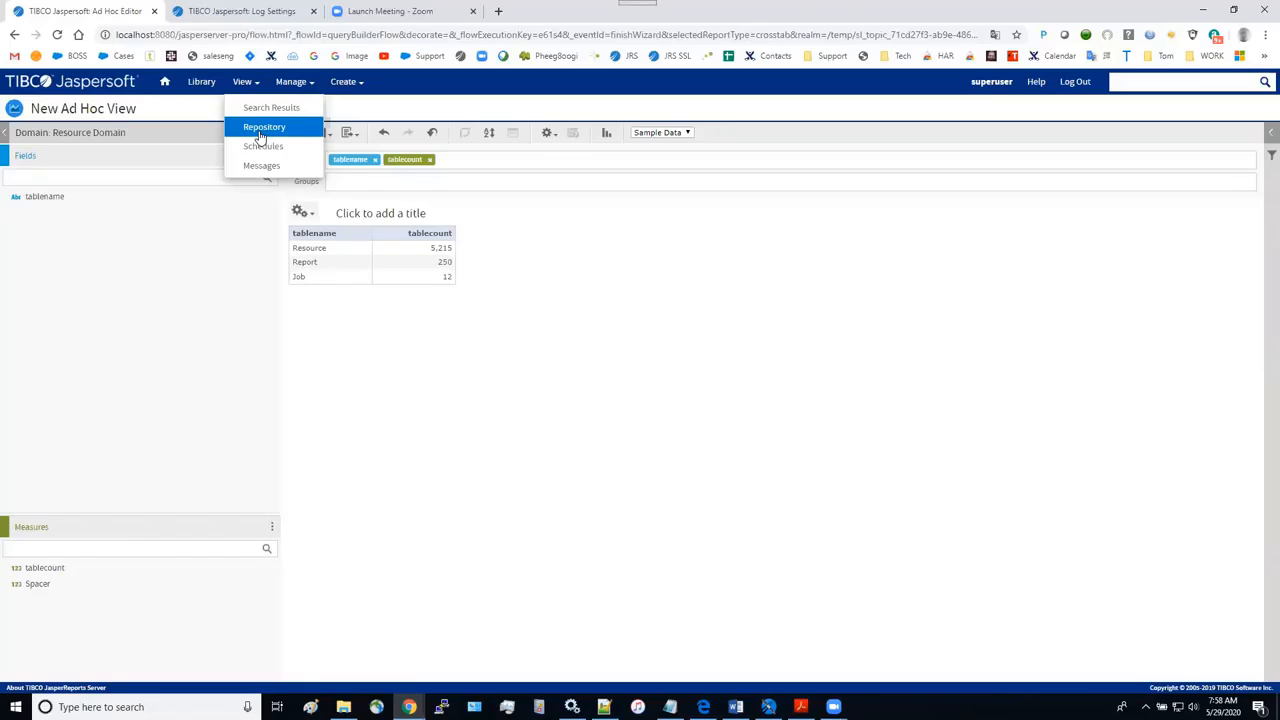
{"action": "left_click", "coordinate": [262, 128]}
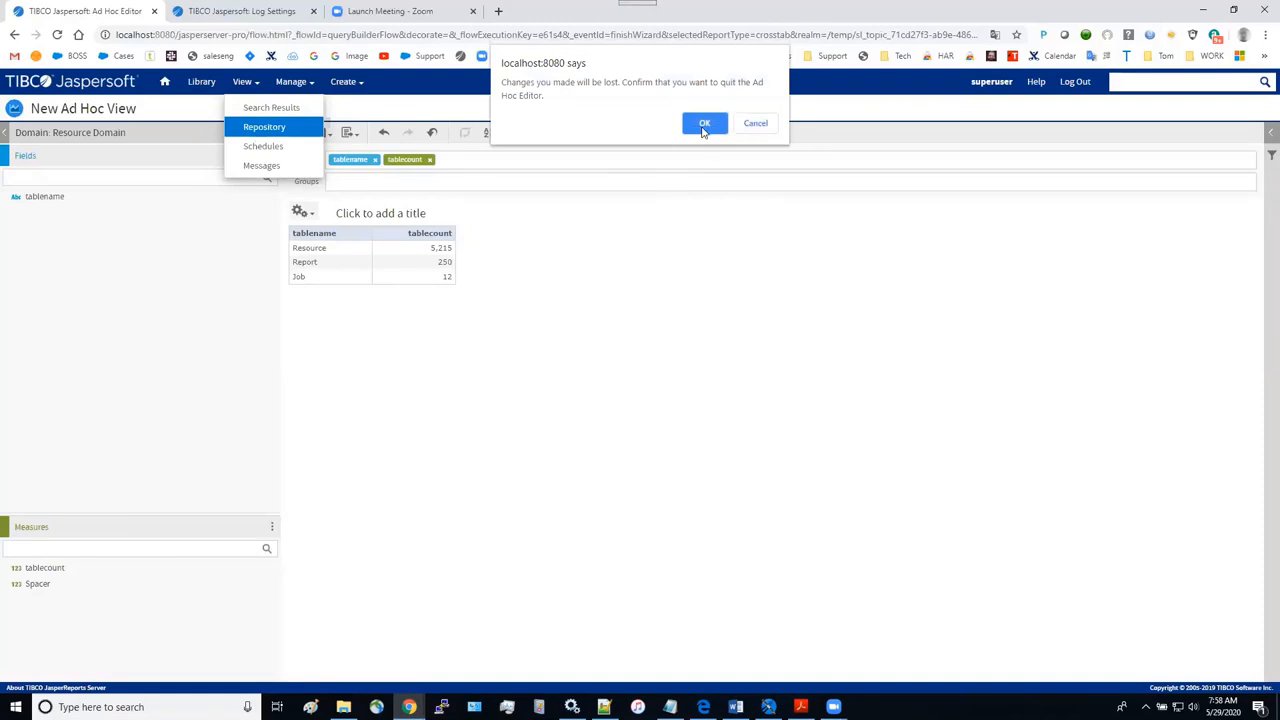
{"action": "left_click", "coordinate": [704, 128]}
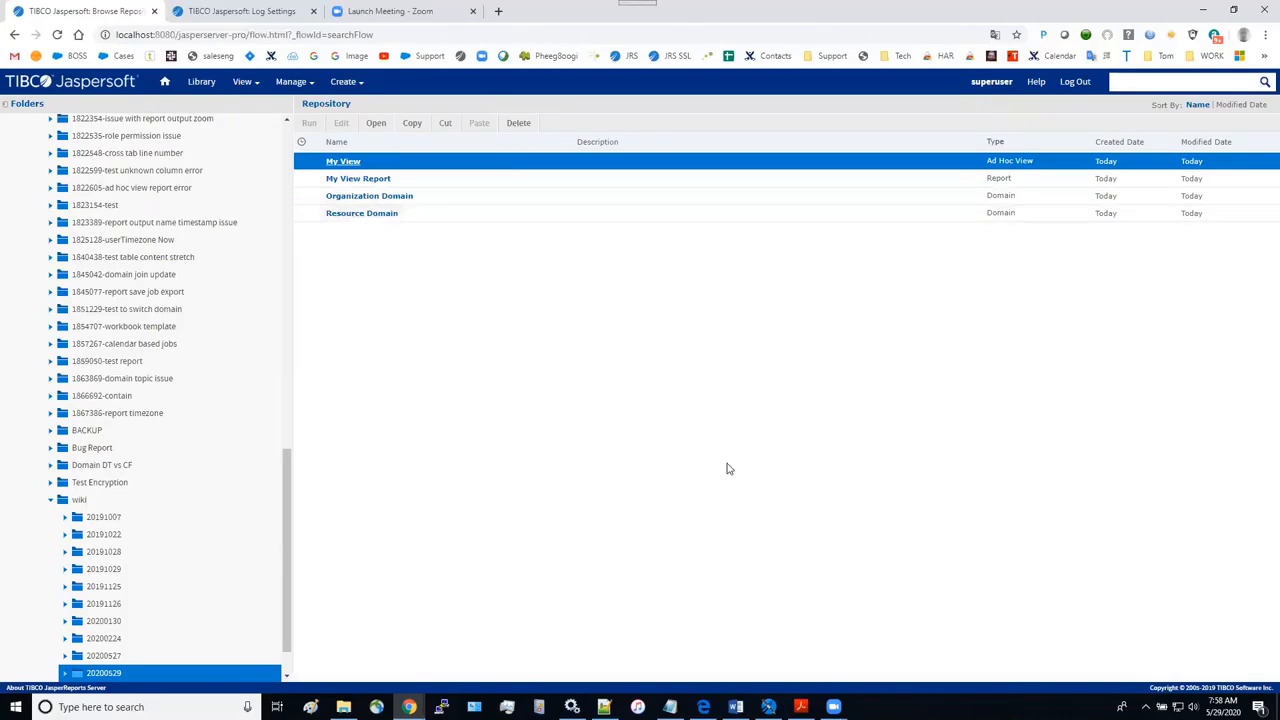
- Switch to Jaspersoft Studio Professional and check its version information
{"action": "left_click", "coordinate": [833, 707]}
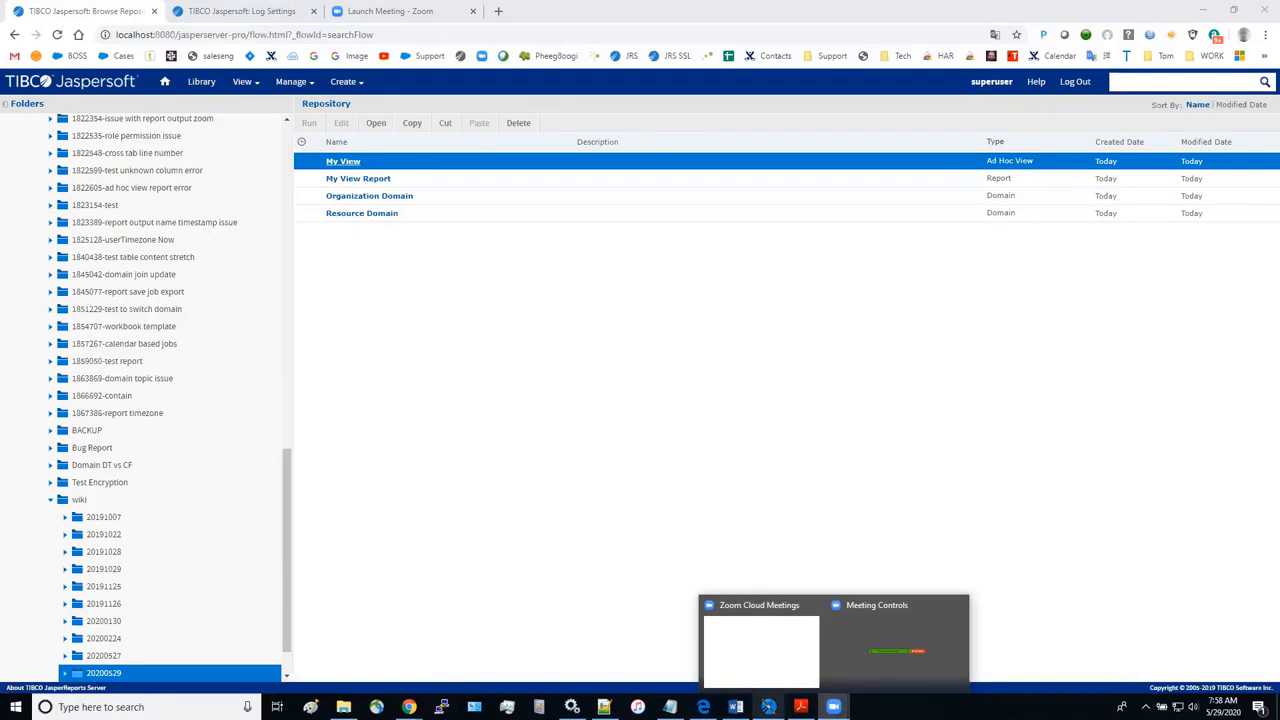
{"action": "left_click", "coordinate": [768, 707]}
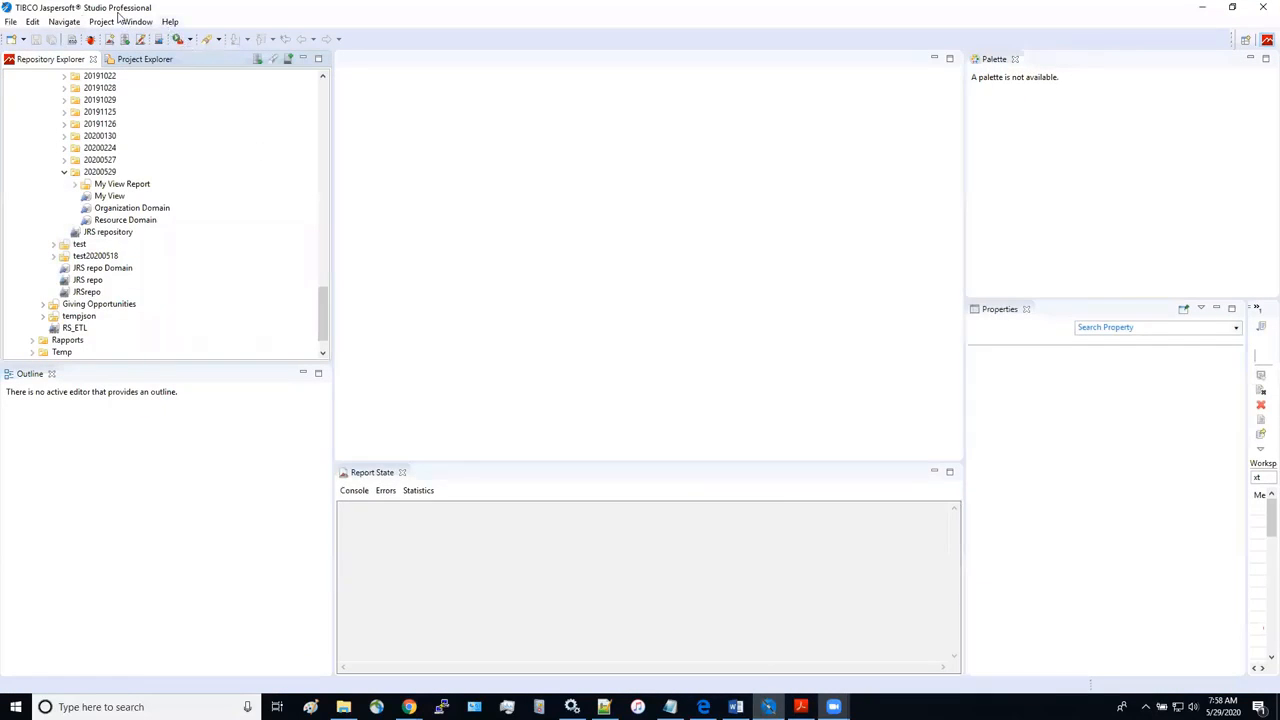
{"action": "left_click", "coordinate": [170, 21]}
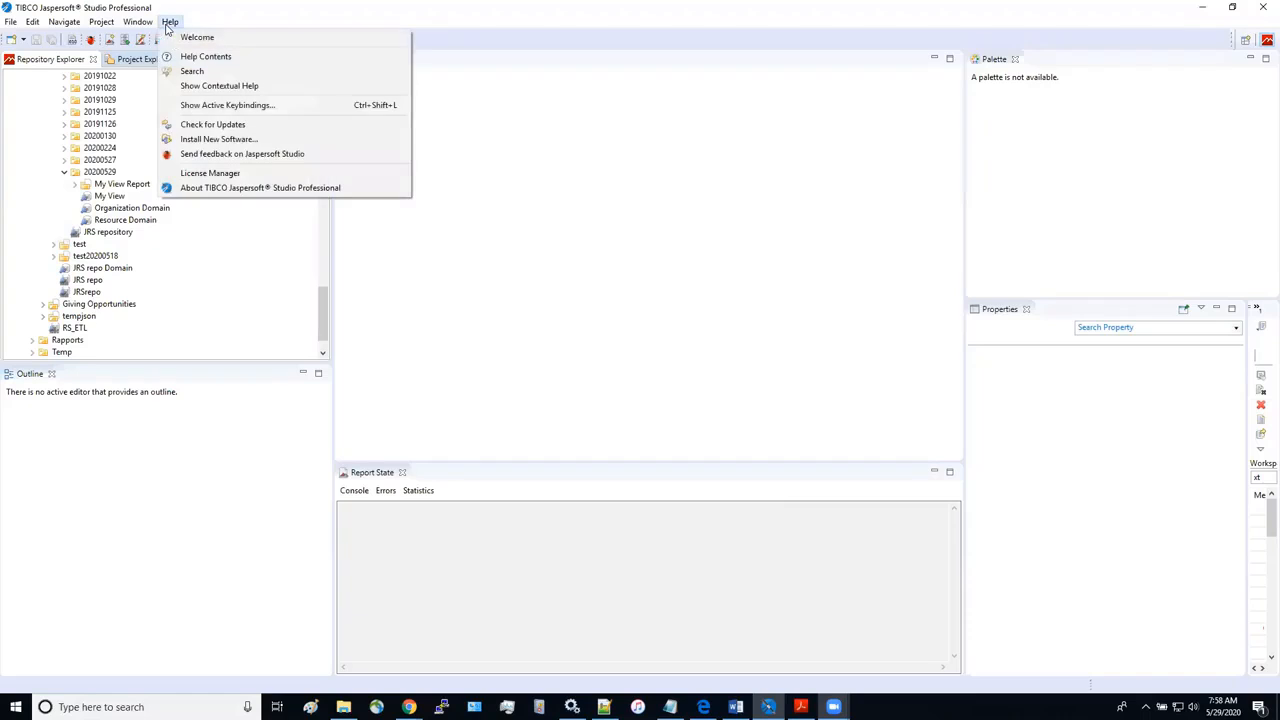
{"action": "left_click", "coordinate": [259, 189]}
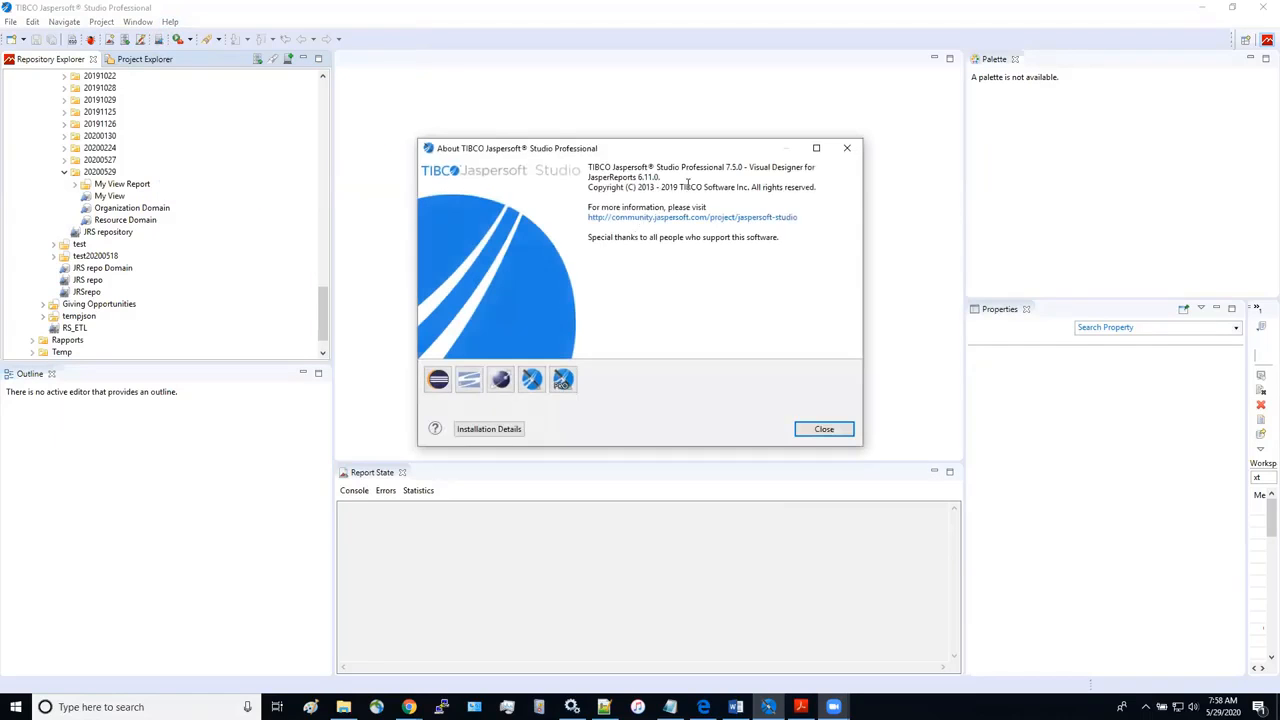
{"action": "left_click", "coordinate": [824, 429]}
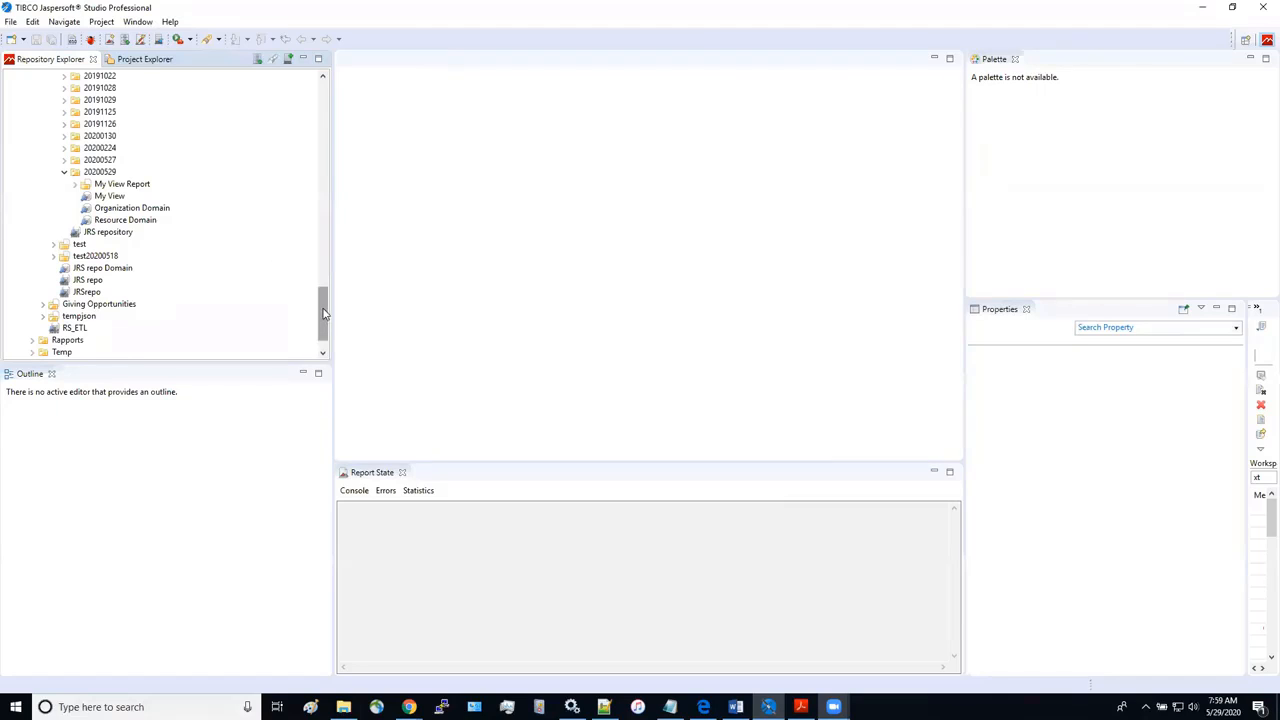
- Open the data source properties of My View in the server's 20200529 repository folder
{"action": "left_click_drag", "start_coordinate": [325, 312], "coordinate": [321, 131]}
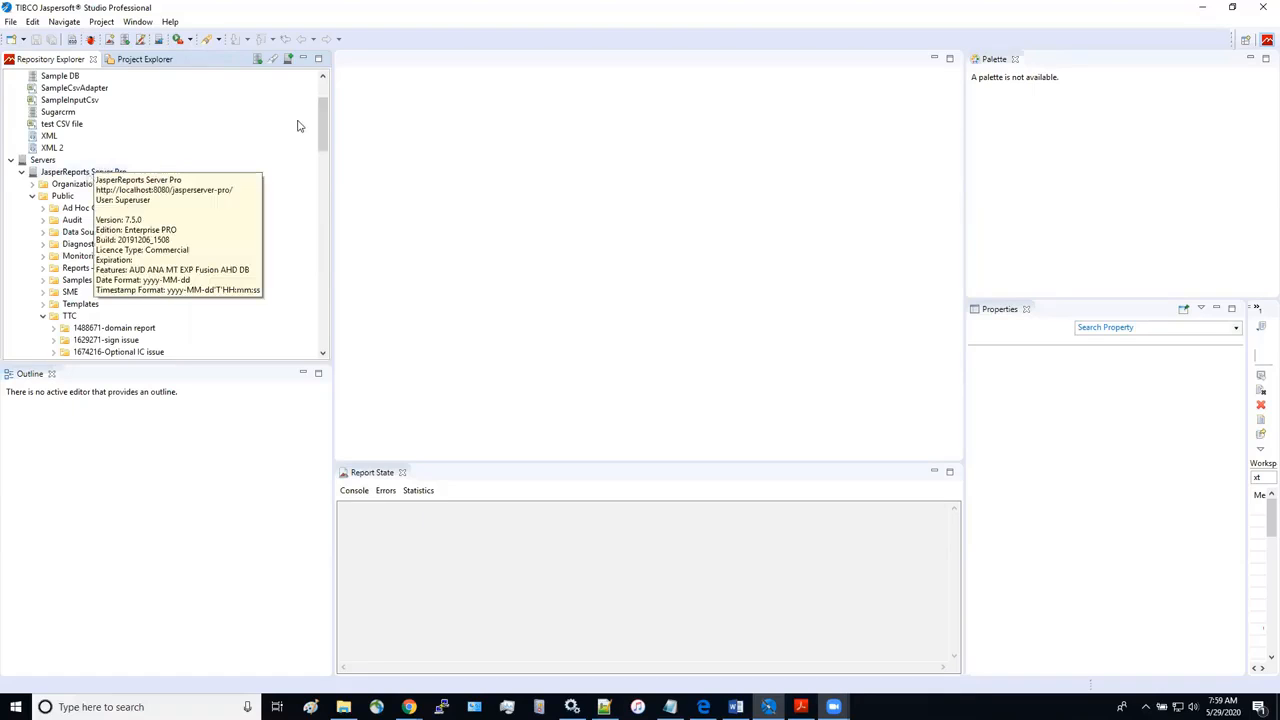
{"action": "left_click_drag", "start_coordinate": [324, 120], "coordinate": [320, 307]}
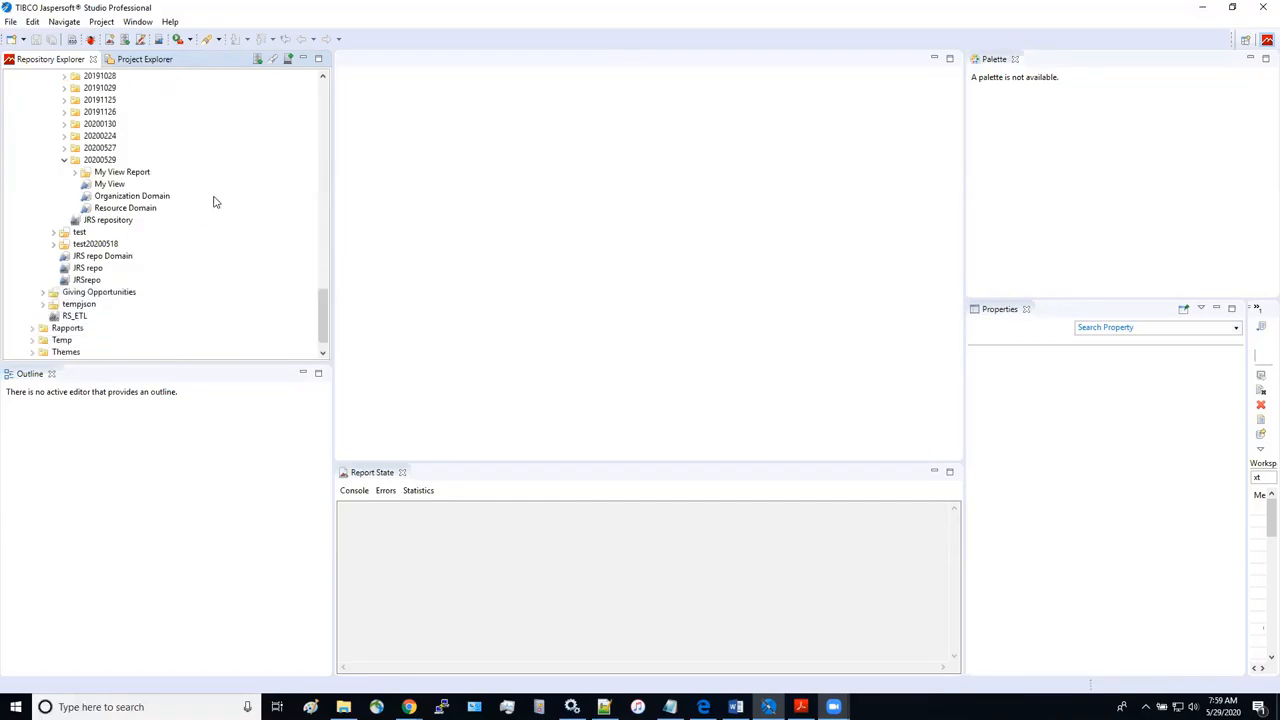
{"action": "mouse_move", "coordinate": [116, 187]}
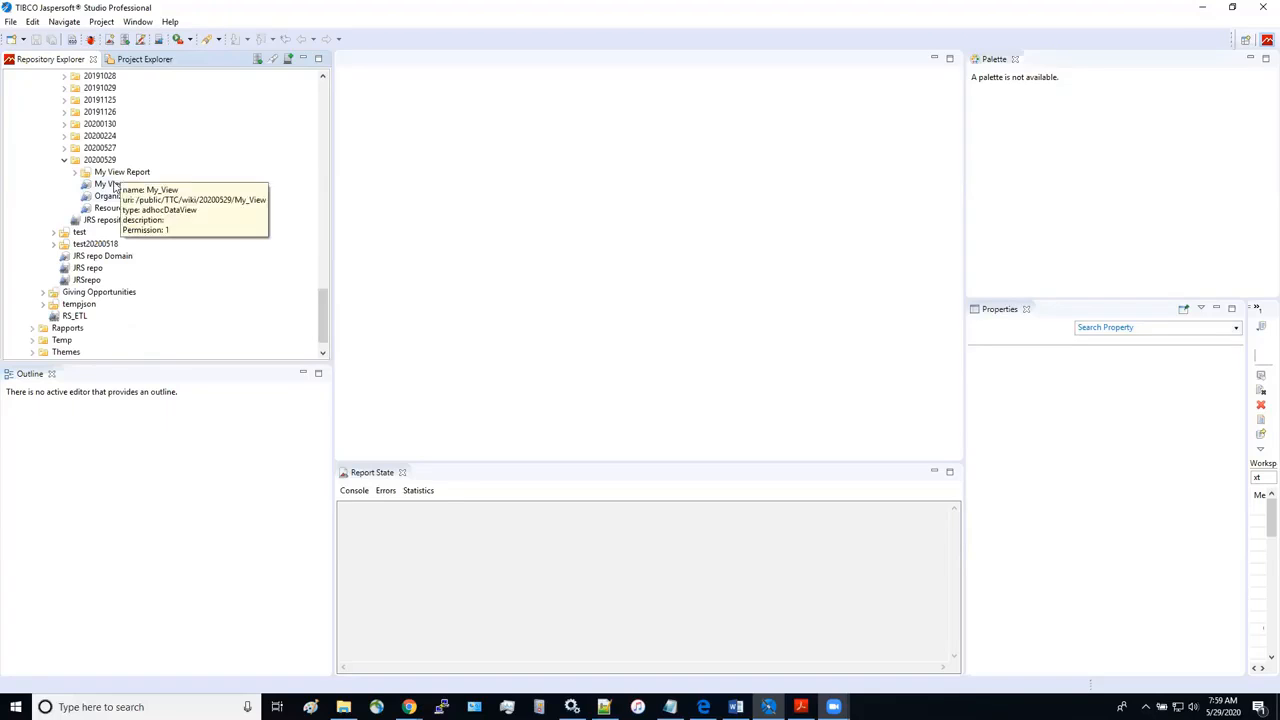
{"action": "right_click", "coordinate": [106, 187]}
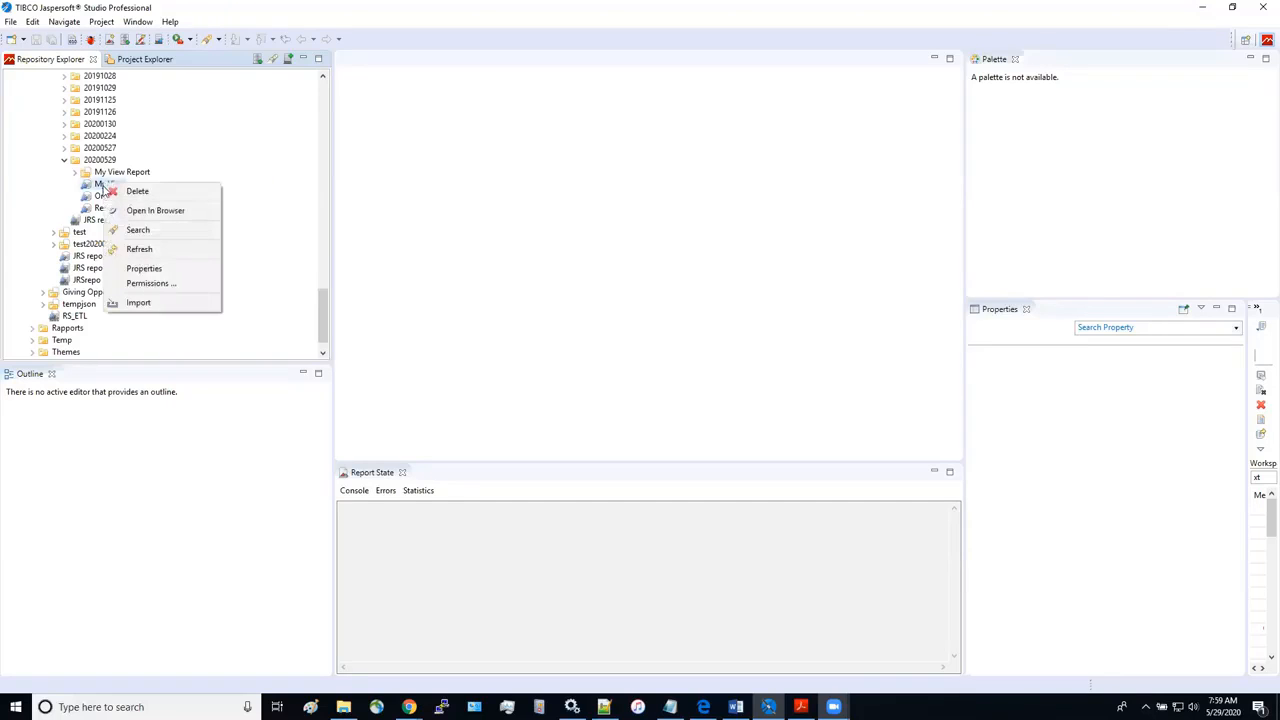
{"action": "left_click", "coordinate": [166, 274]}
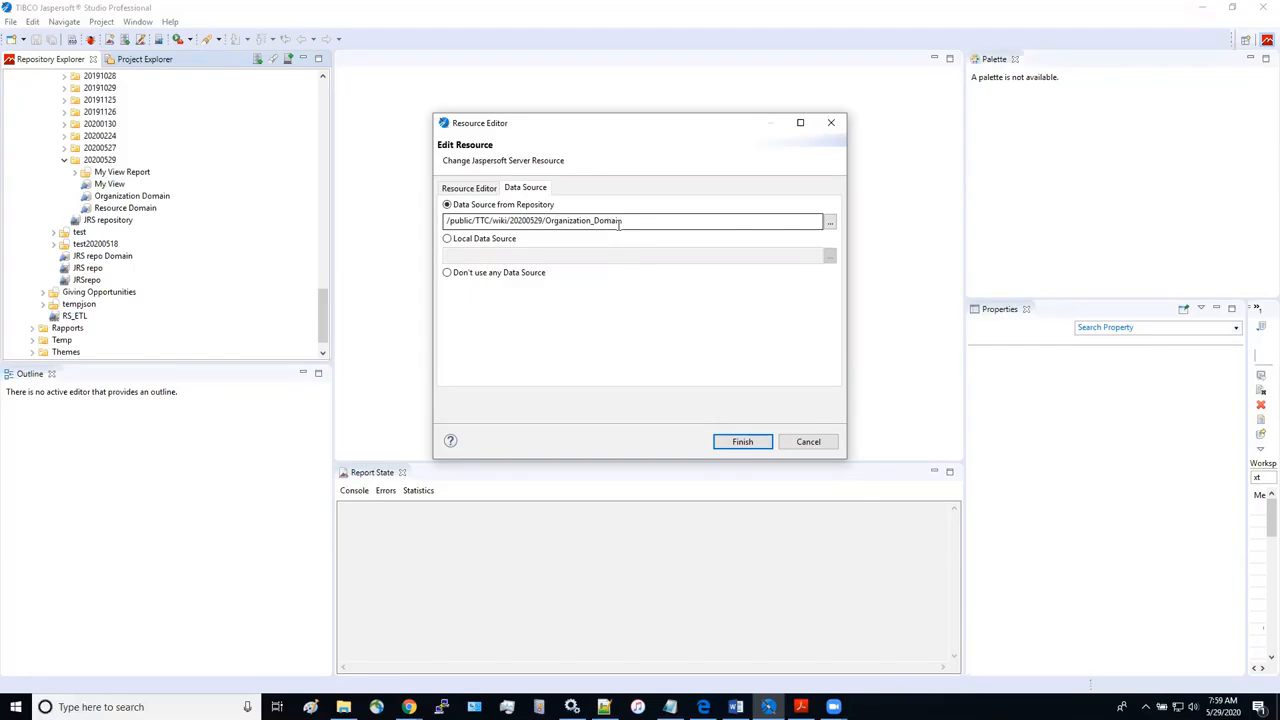
- Set the repository data source of My View to Resource Domain in Public/TTC/wiki/20200529 and save the resource
{"action": "left_click", "coordinate": [829, 224]}
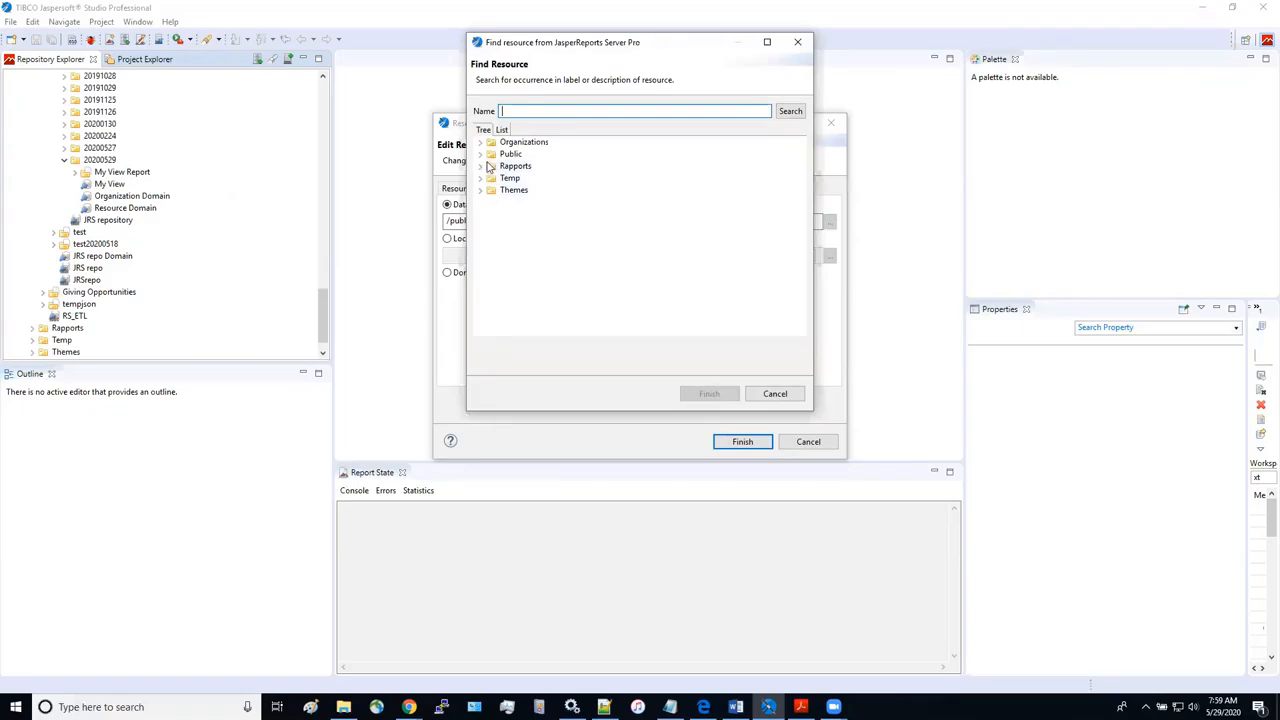
{"action": "left_click", "coordinate": [481, 155]}
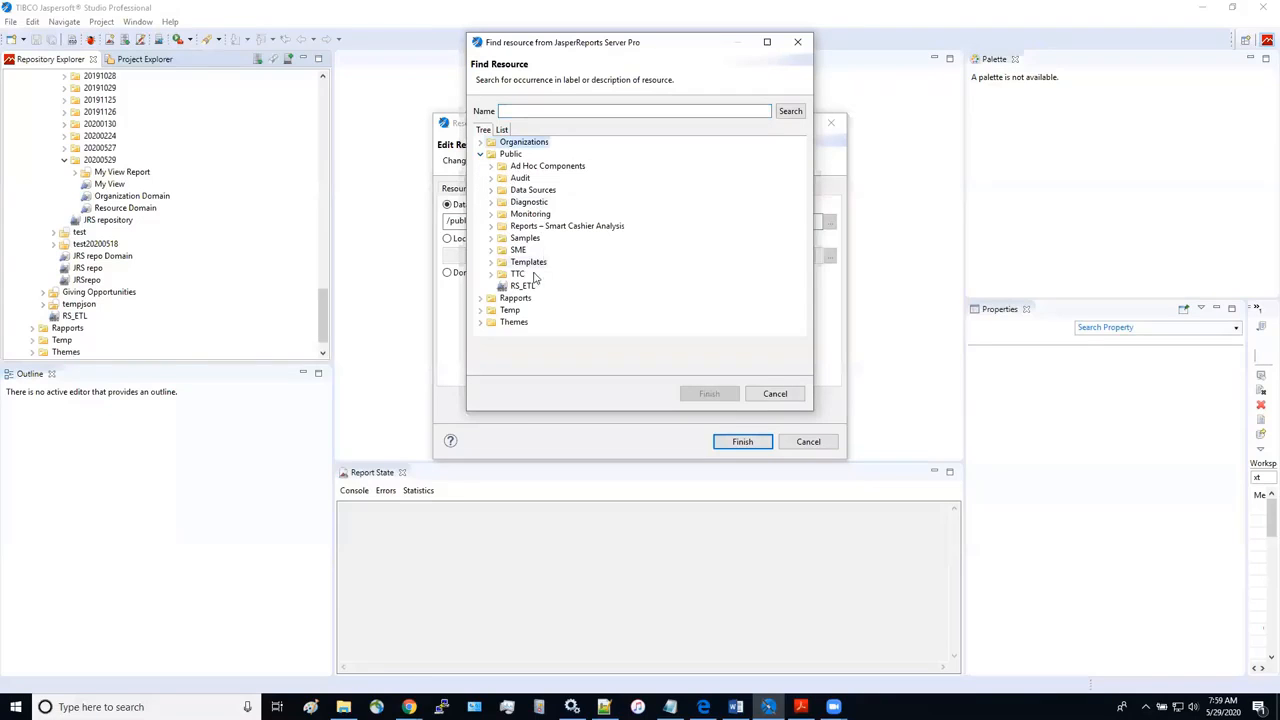
{"action": "left_click", "coordinate": [491, 274]}
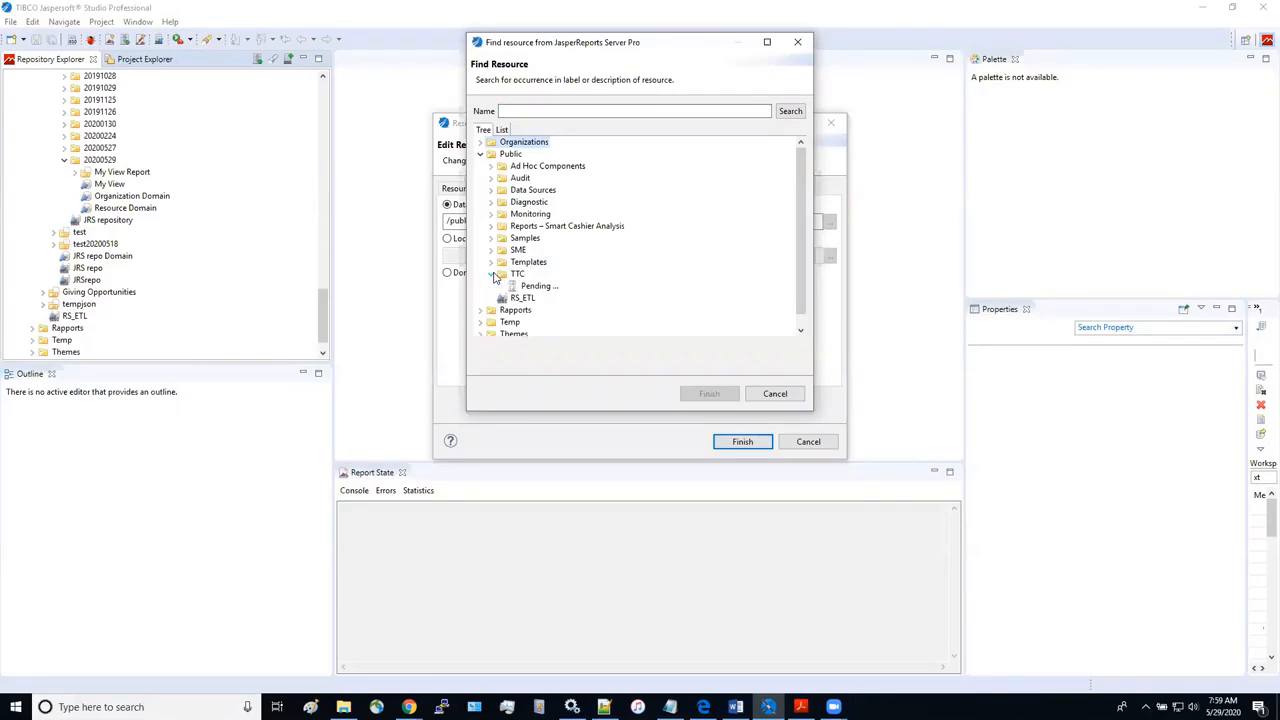
{"action": "scroll", "coordinate": [623, 258], "scroll_direction": "down", "scroll_amount": 5}
{"action": "scroll", "coordinate": [623, 258], "scroll_direction": "down", "scroll_amount": 2}
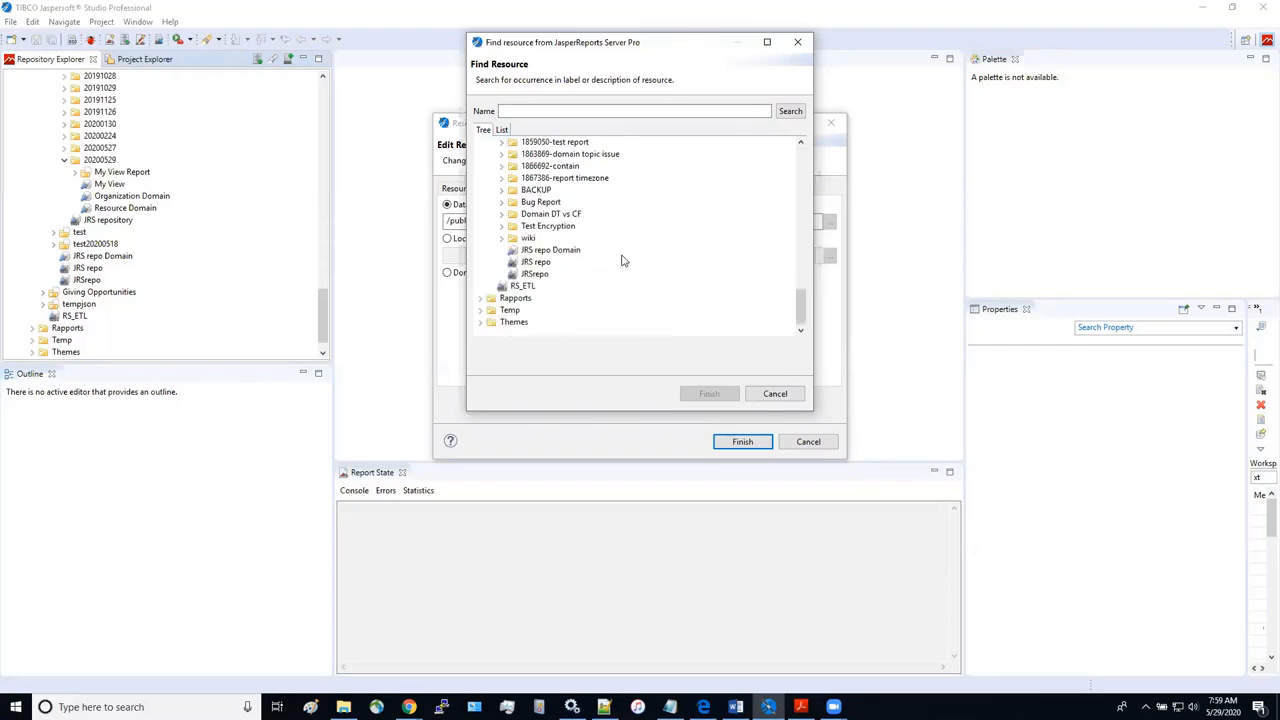
{"action": "left_click", "coordinate": [501, 239]}
{"action": "scroll", "coordinate": [508, 236], "scroll_direction": "down", "scroll_amount": 3}
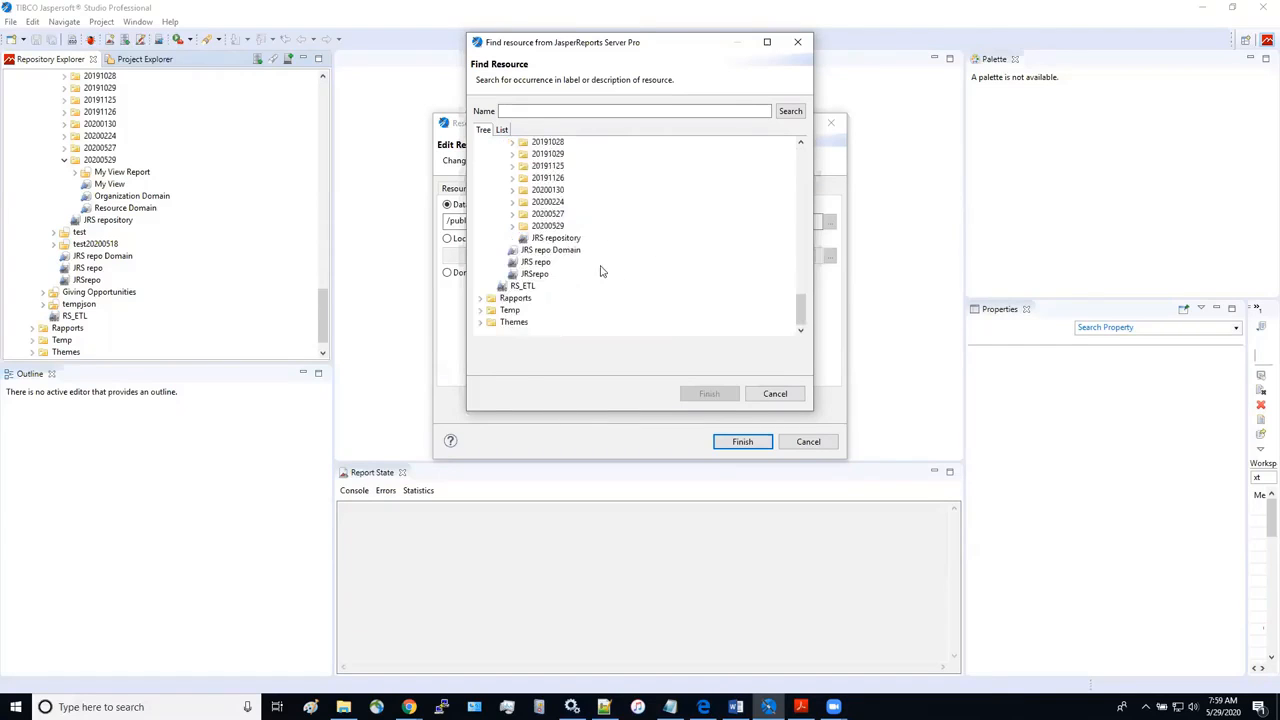
{"action": "left_click", "coordinate": [513, 227]}
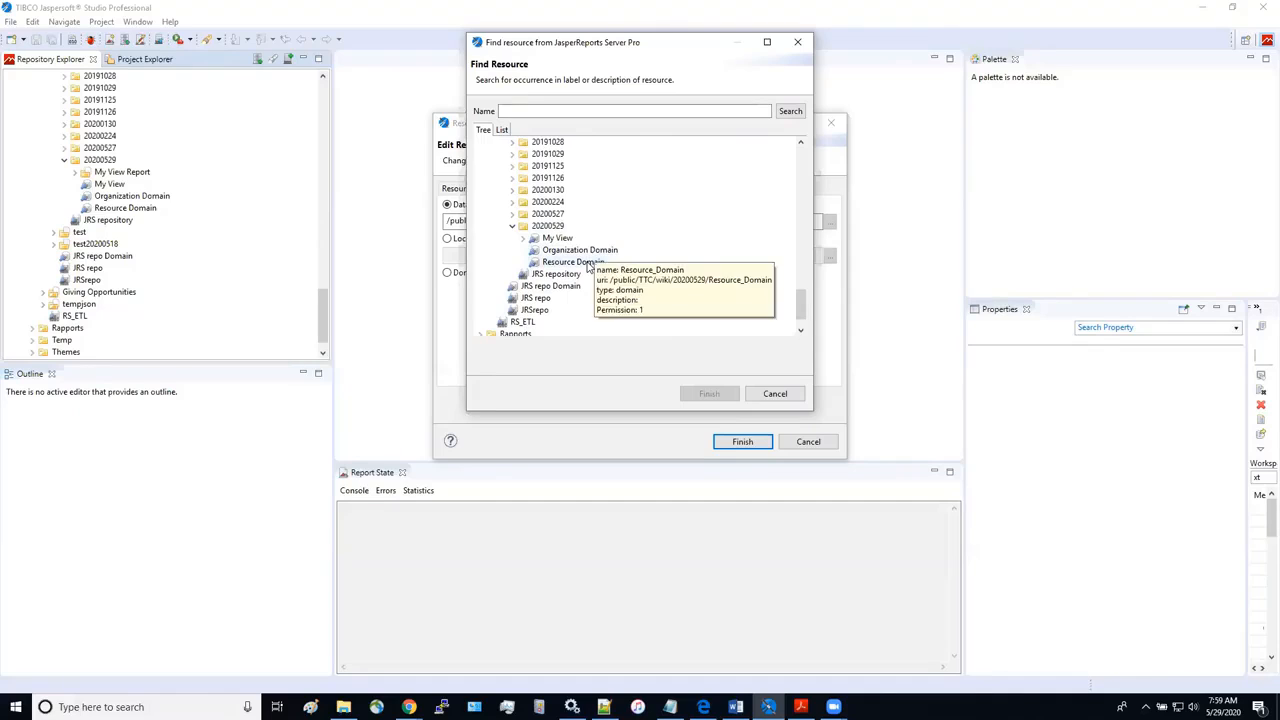
{"action": "left_click", "coordinate": [588, 264]}
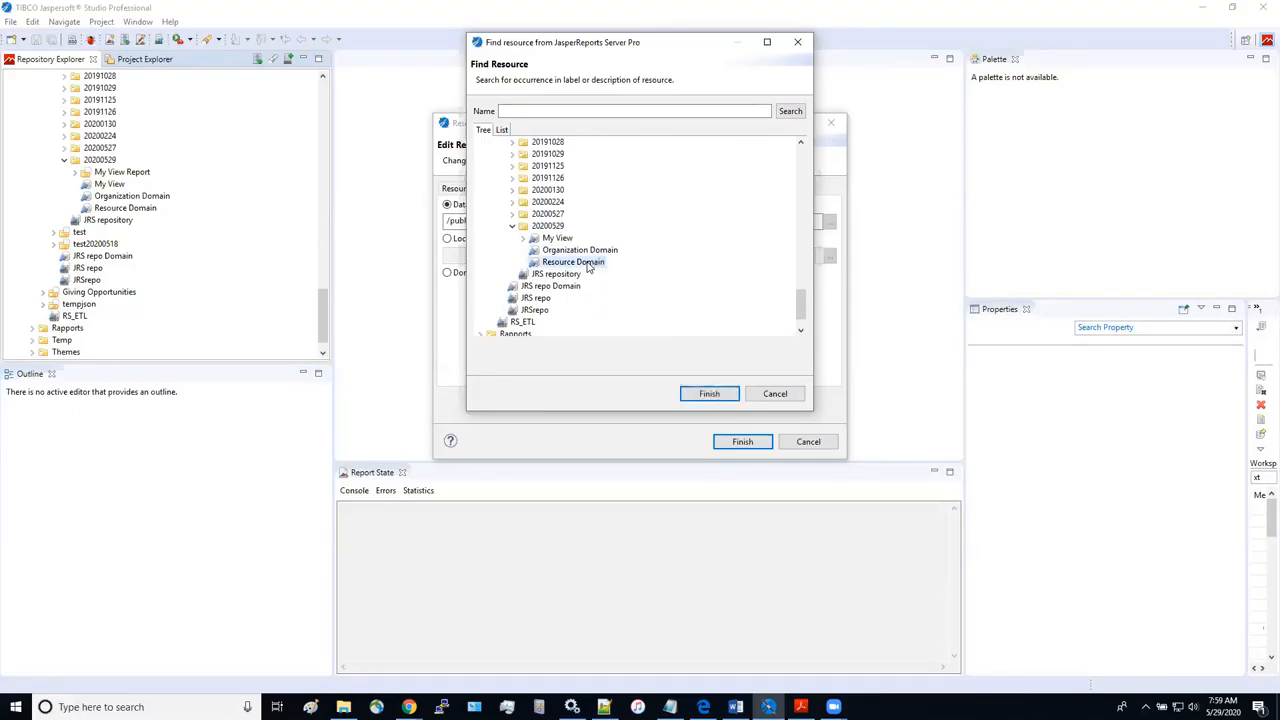
{"action": "left_click", "coordinate": [707, 394]}
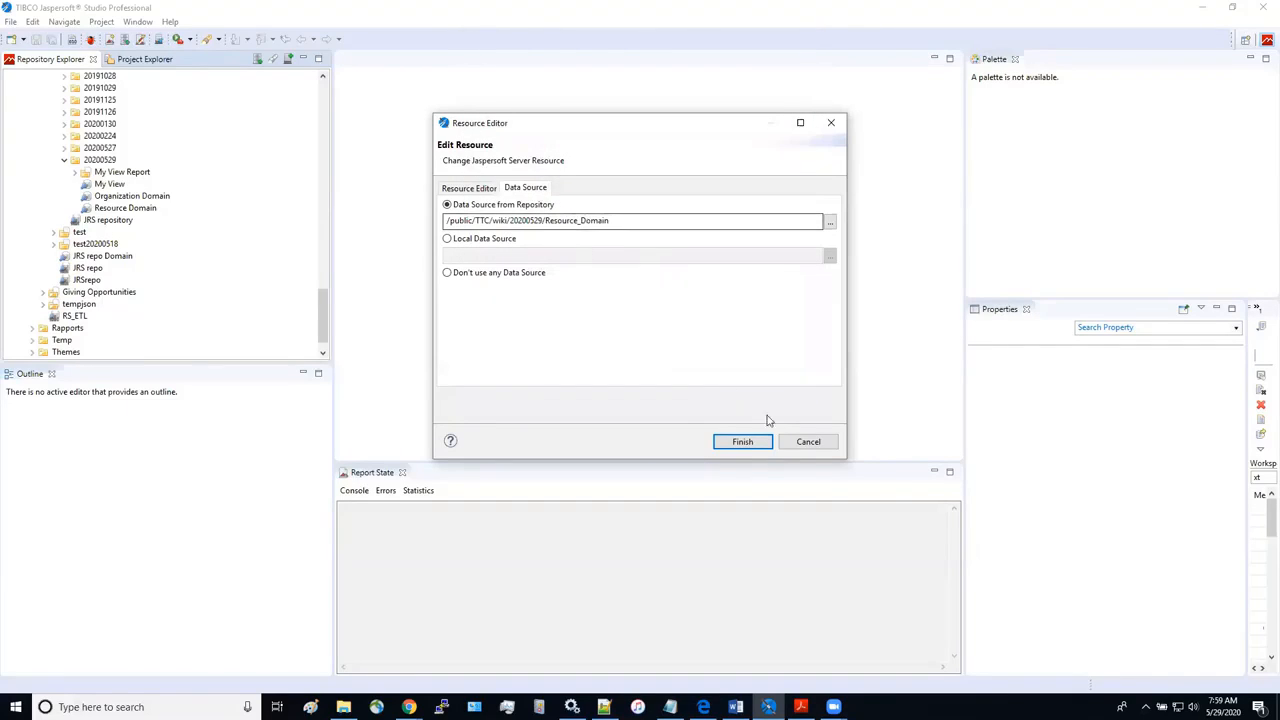
{"action": "left_click", "coordinate": [743, 444]}
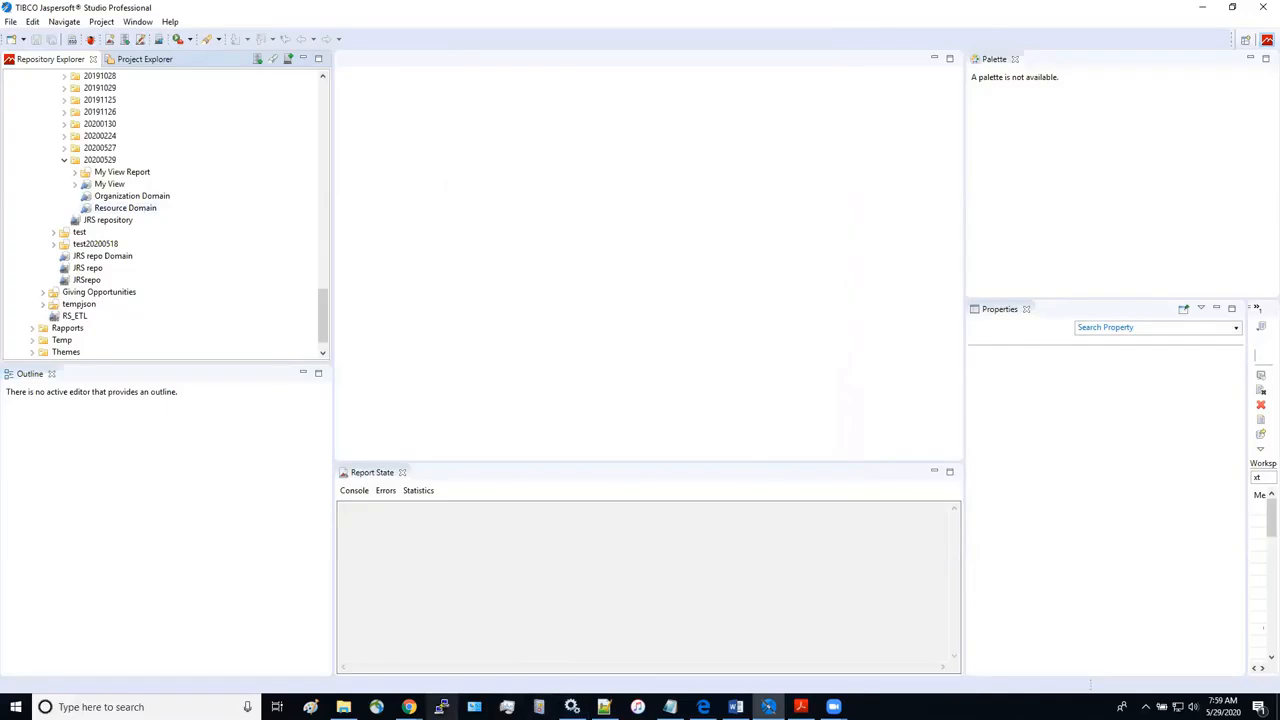
- Switch to the JasperReports Server repository in Chrome and open My View in the Ad Hoc Editor to check its domain
{"action": "mouse_move", "coordinate": [409, 707]}
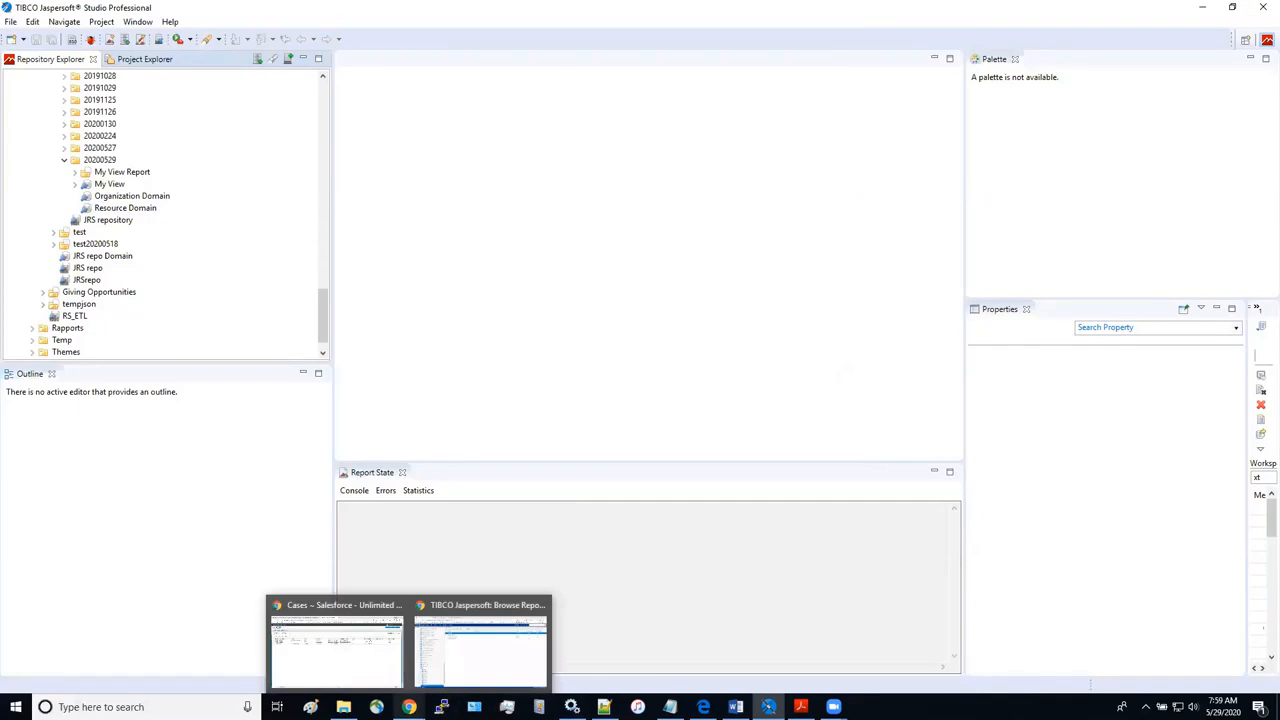
{"action": "left_click", "coordinate": [473, 668]}
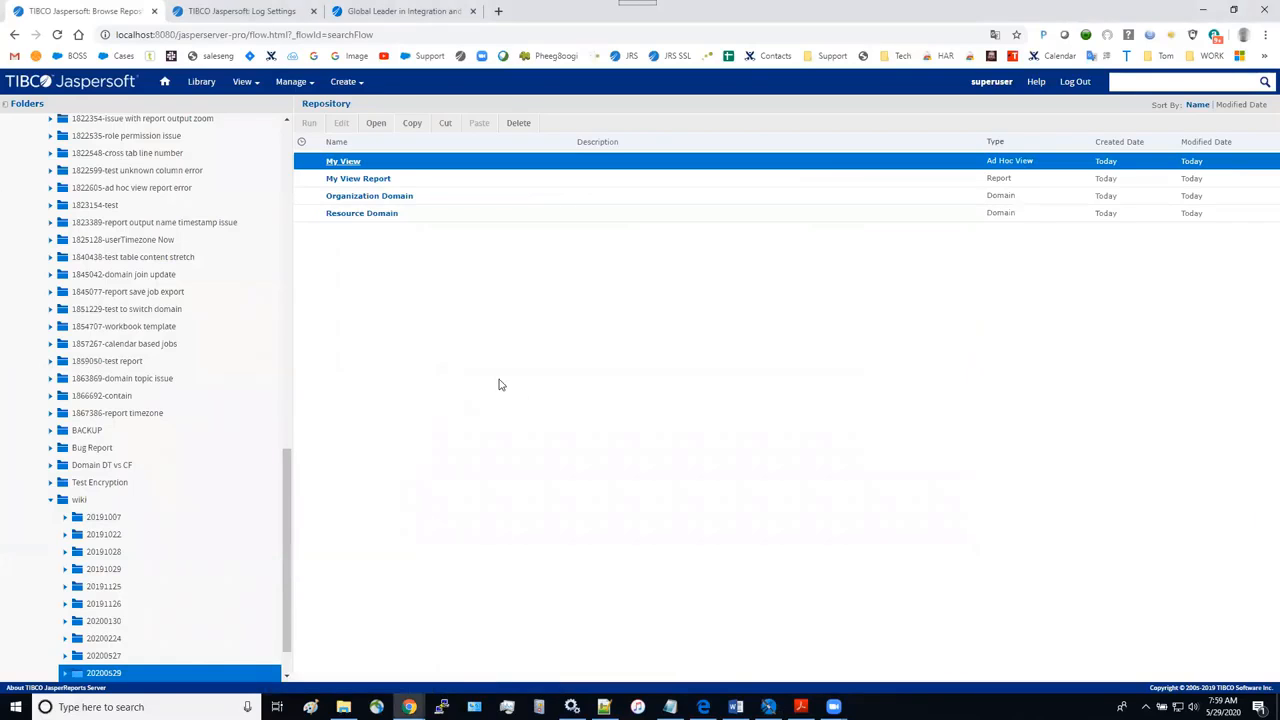
{"action": "left_click", "coordinate": [342, 162]}
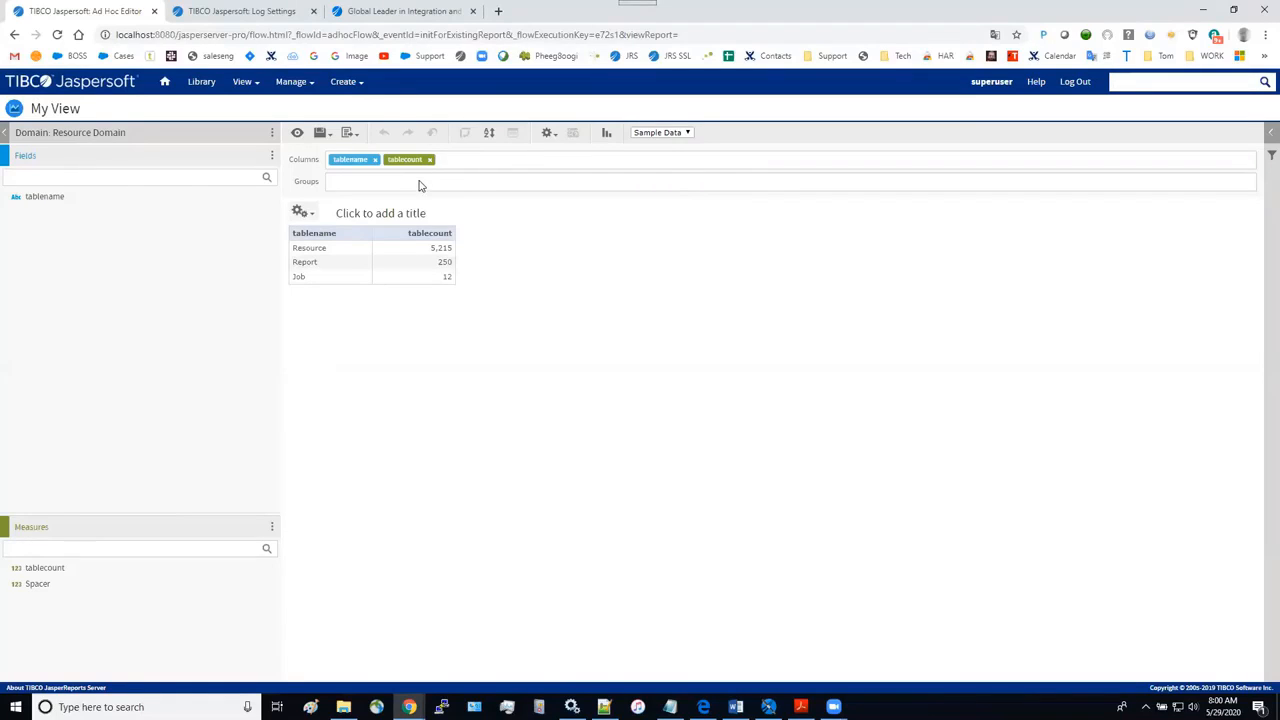
- Switch to the JasperReports Server 7.5 User Guide in Acrobat Reader and view Chapter 7, Working with the Domain Designer
{"action": "left_click", "coordinate": [800, 707]}
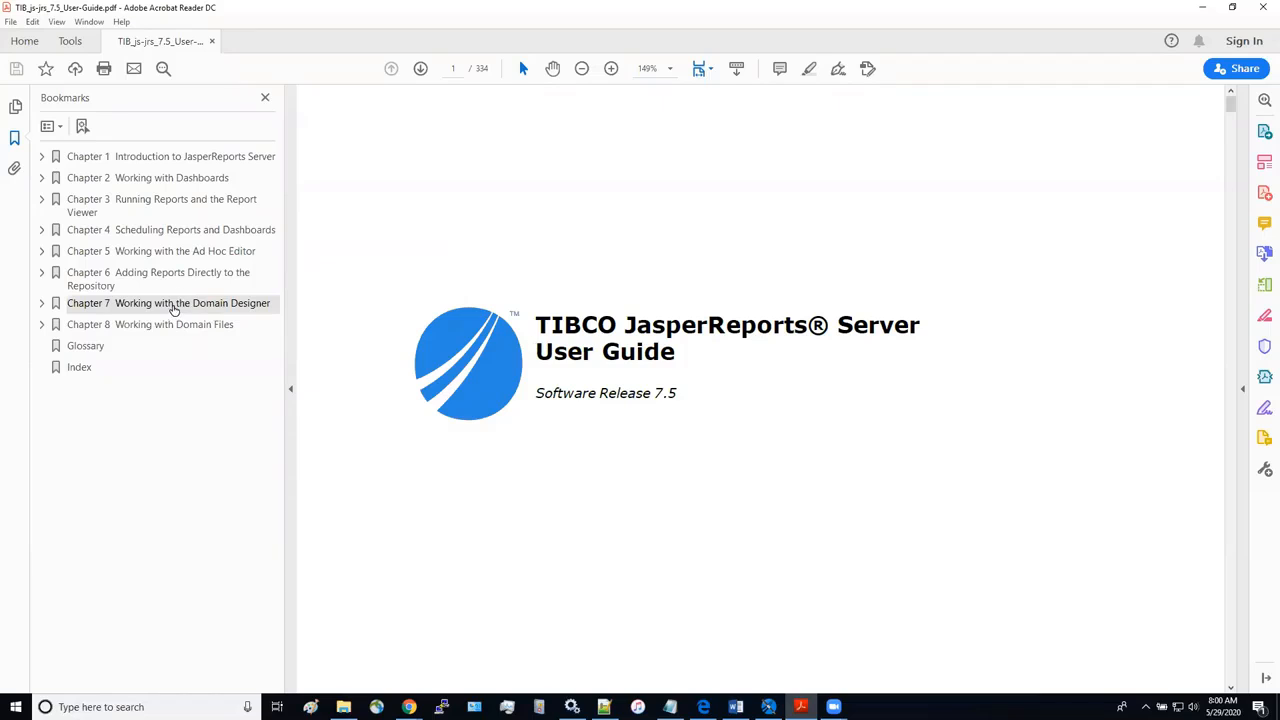
{"action": "left_click", "coordinate": [172, 303]}
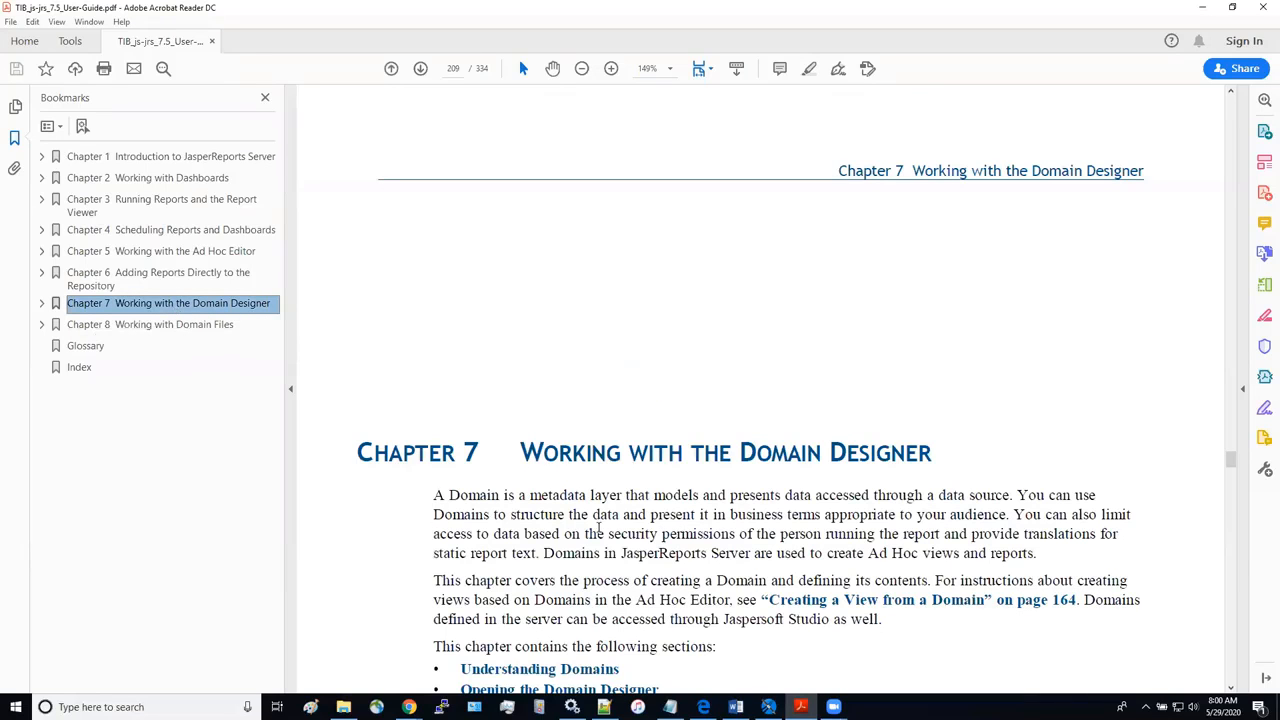
{"action": "scroll", "coordinate": [775, 491], "scroll_direction": "down", "scroll_amount": 5}
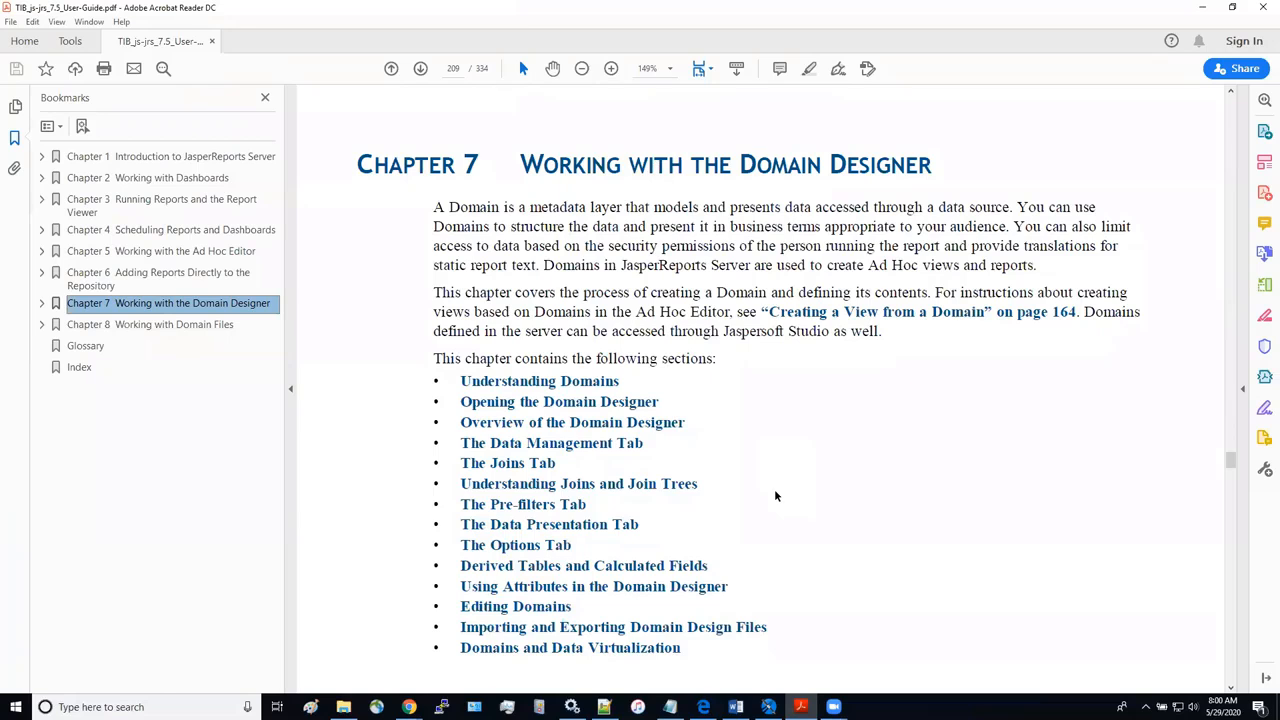
- Open the section Creating a View from a Domain in Chapter 5, Working with the Ad Hoc Editor
{"action": "left_click", "coordinate": [183, 253]}
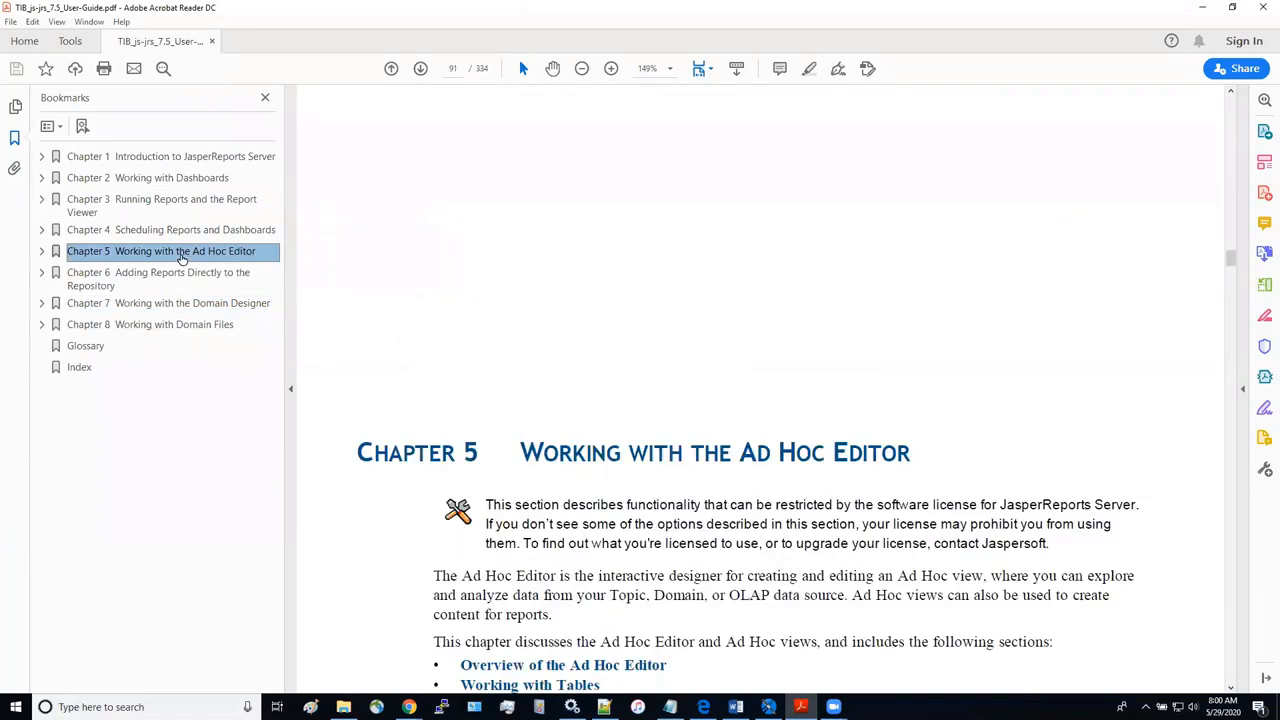
{"action": "scroll", "coordinate": [735, 475], "scroll_direction": "down", "scroll_amount": 5}
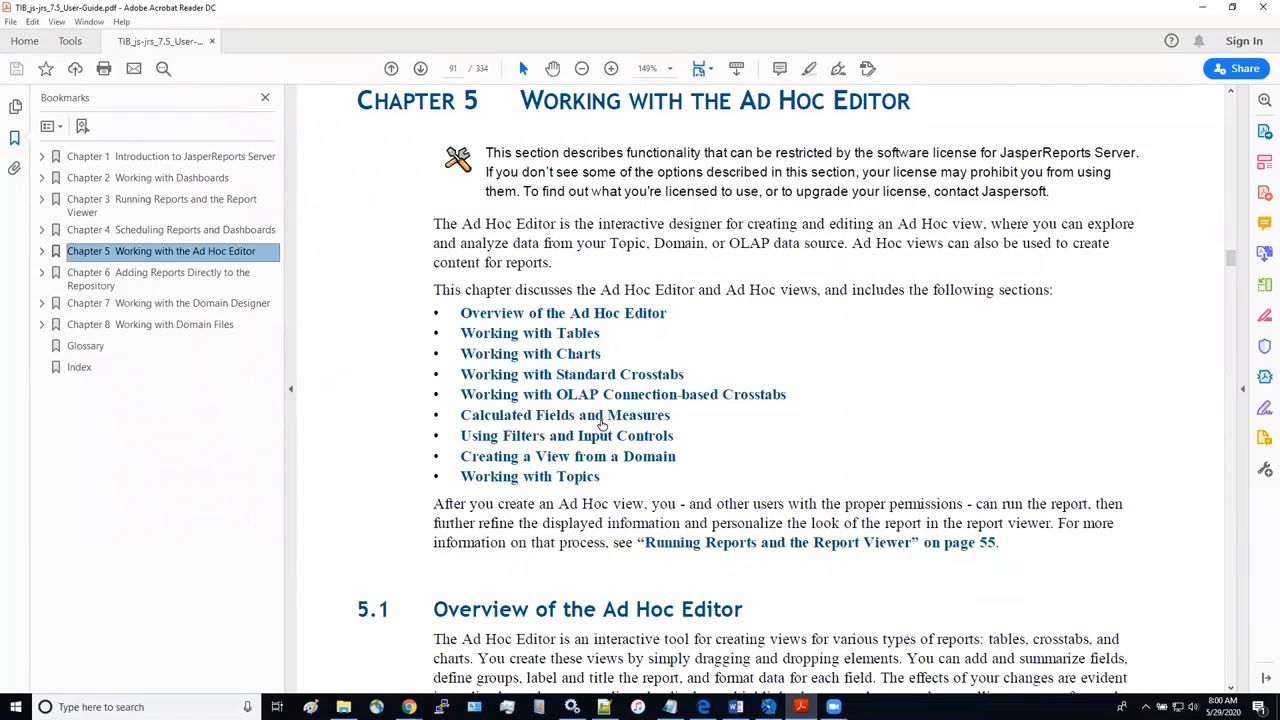
{"action": "left_click", "coordinate": [648, 457]}
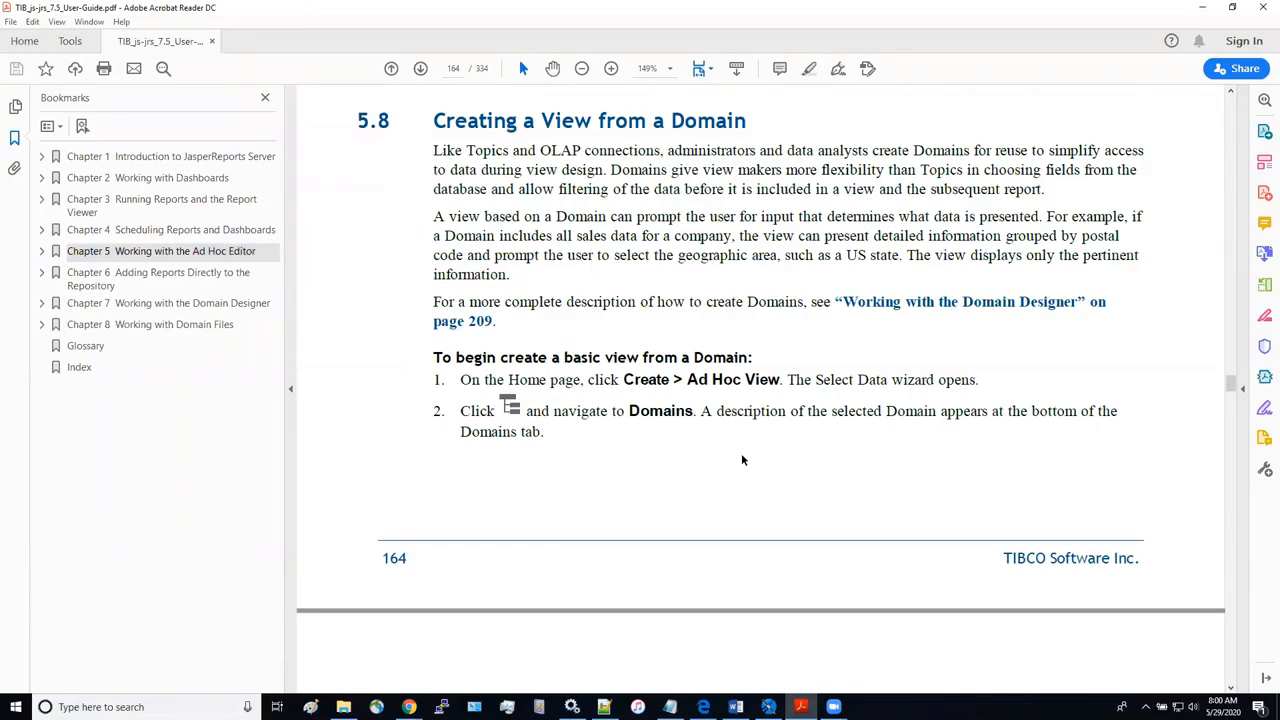